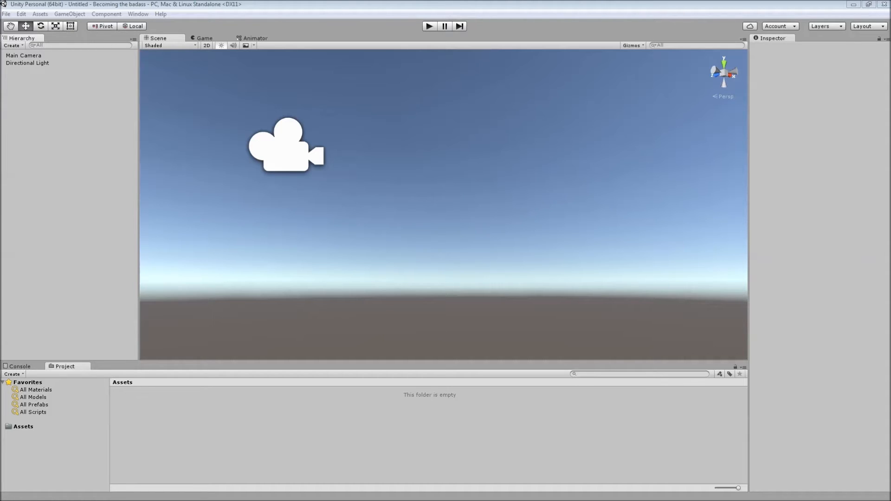
pyautogui.click(88, 297)
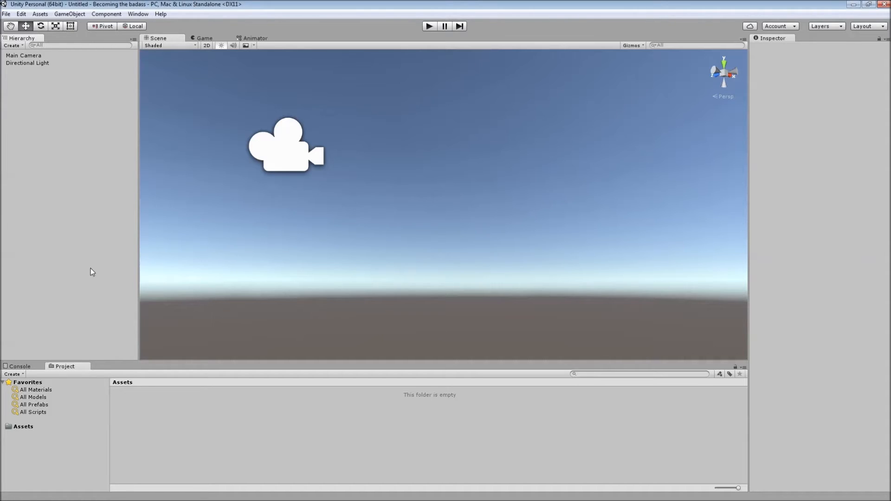
pyautogui.click(70, 14)
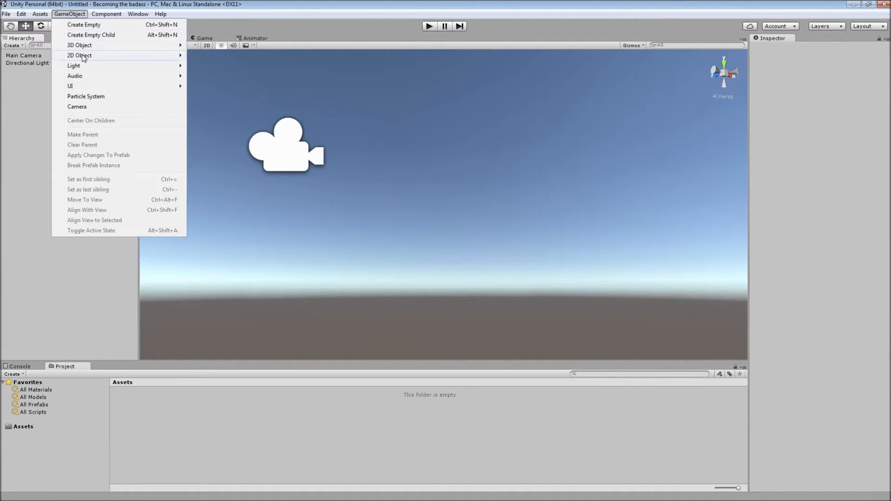
pyautogui.click(31, 92)
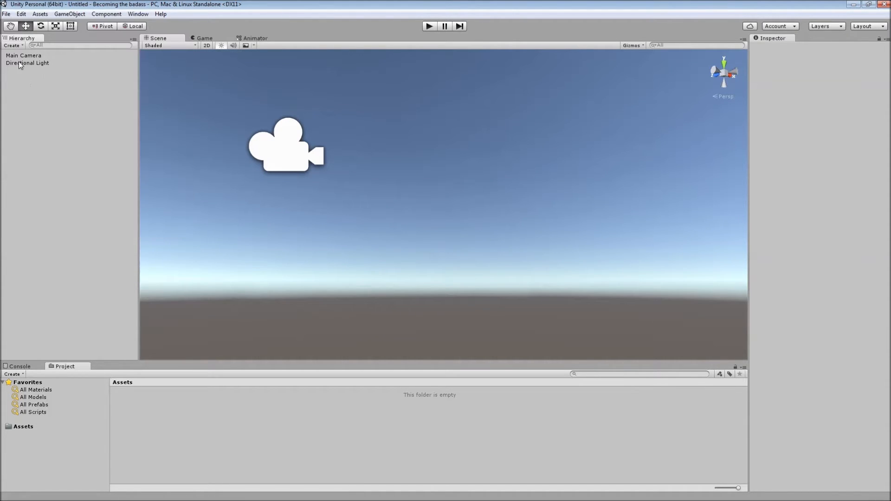
pyautogui.click(18, 45)
pyautogui.click(176, 407)
pyautogui.rightClick(142, 403)
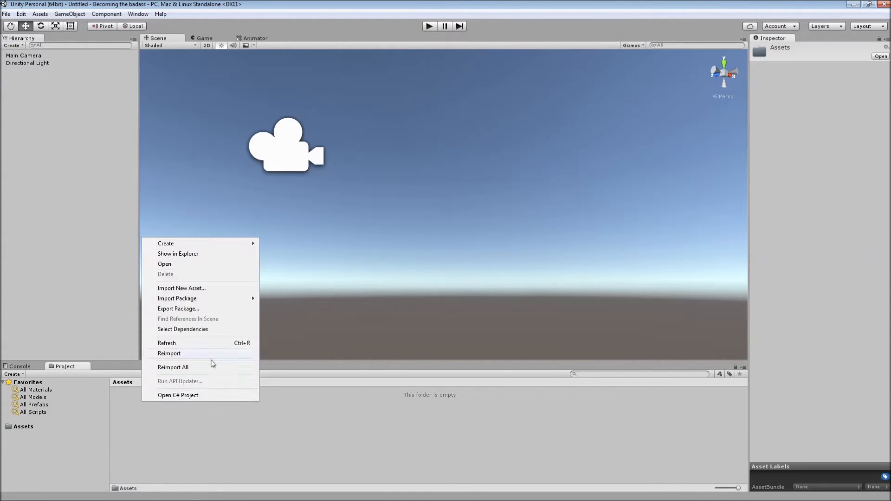
pyautogui.click(171, 439)
pyautogui.rightClick(171, 423)
pyautogui.moveTo(278, 266)
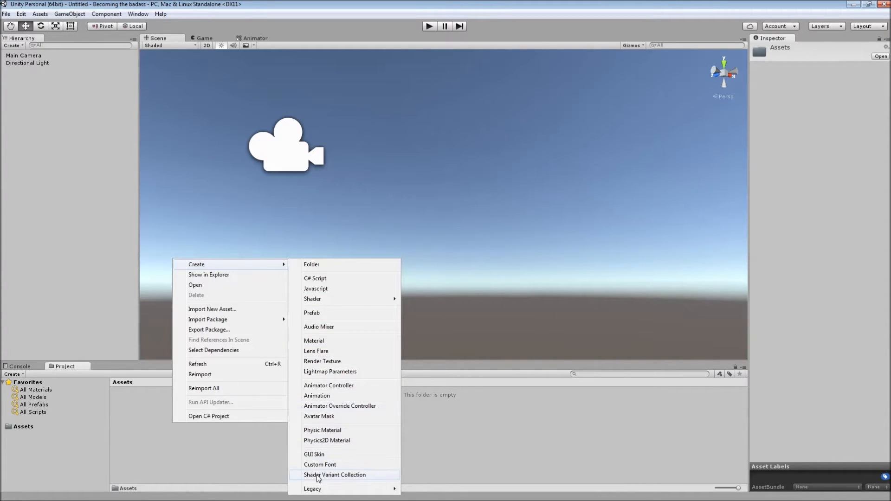
pyautogui.click(325, 282)
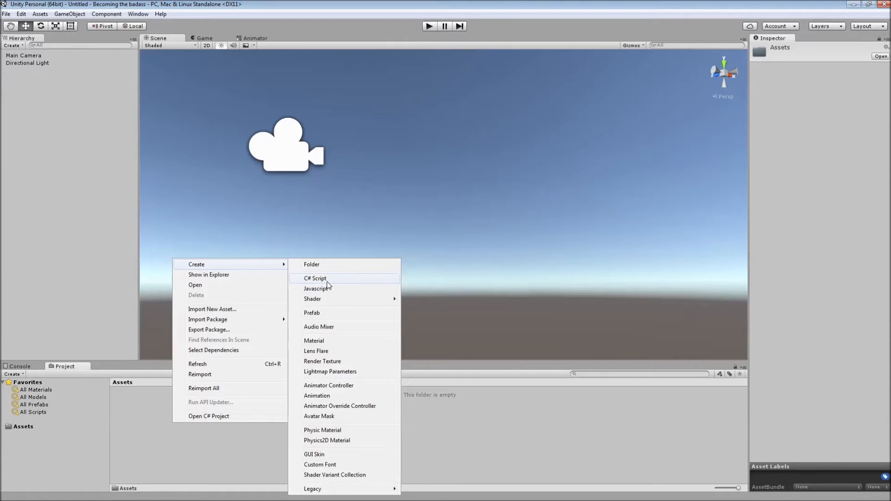
pyautogui.click(89, 183)
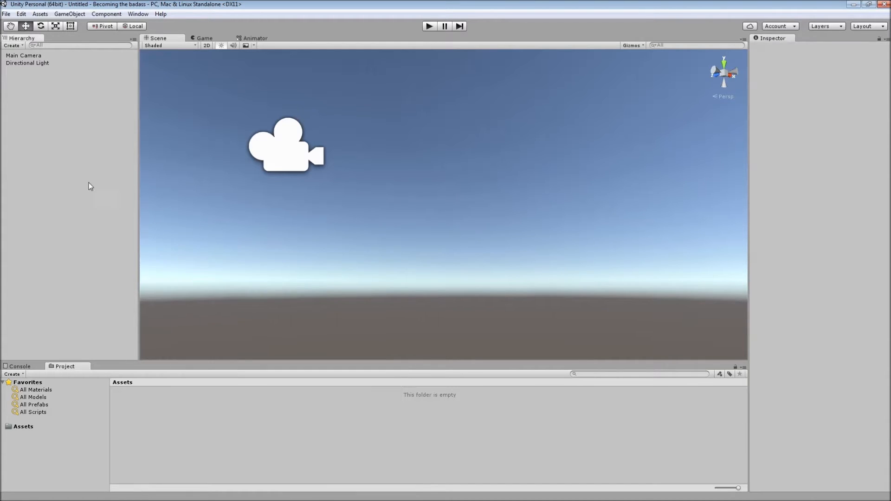
# Add a 3D Quad object to the scene
pyautogui.click(70, 13)
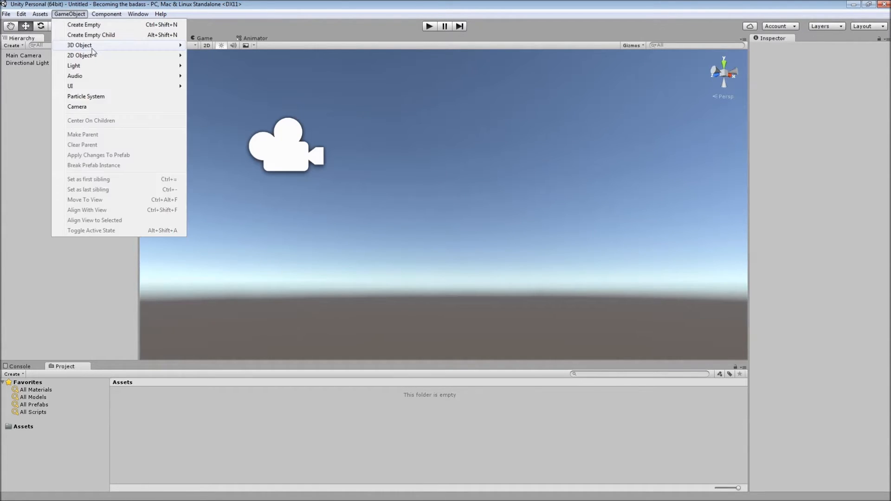
pyautogui.moveTo(99, 49)
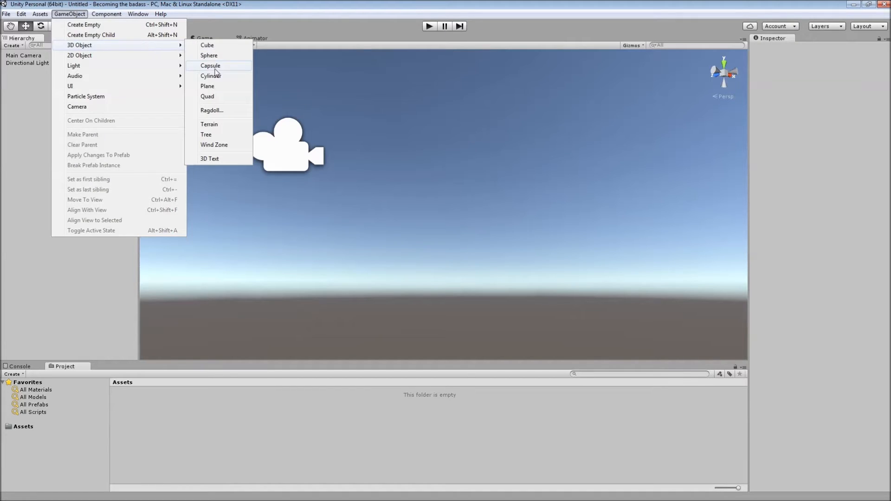
pyautogui.click(208, 96)
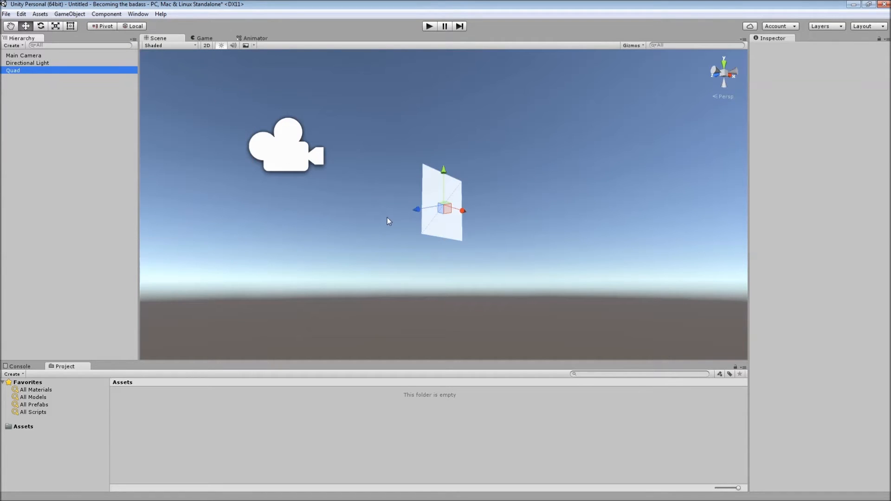
# Set the quad's X rotation to 90 so that it lies flat like a floor
pyautogui.moveTo(373, 174); pyautogui.dragTo(359, 200, button='middle')
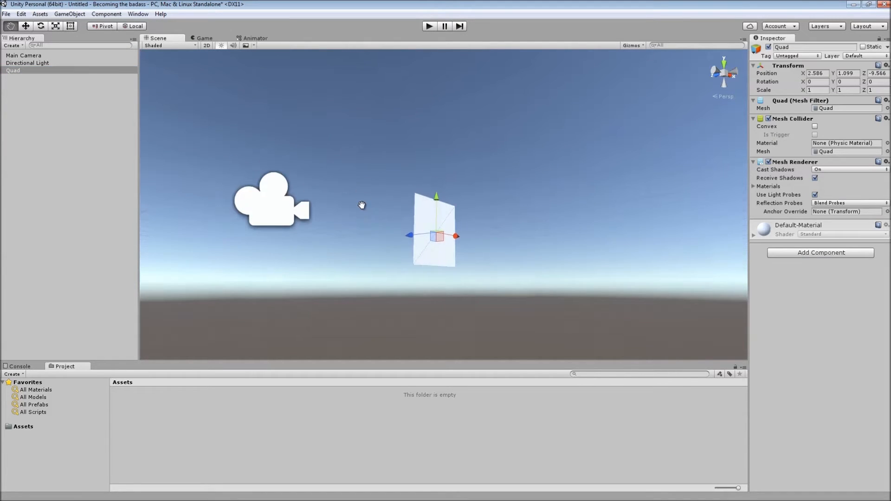
pyautogui.keyDown('alt'); pyautogui.moveTo(515, 195); pyautogui.dragTo(332, 231); pyautogui.keyUp('alt')
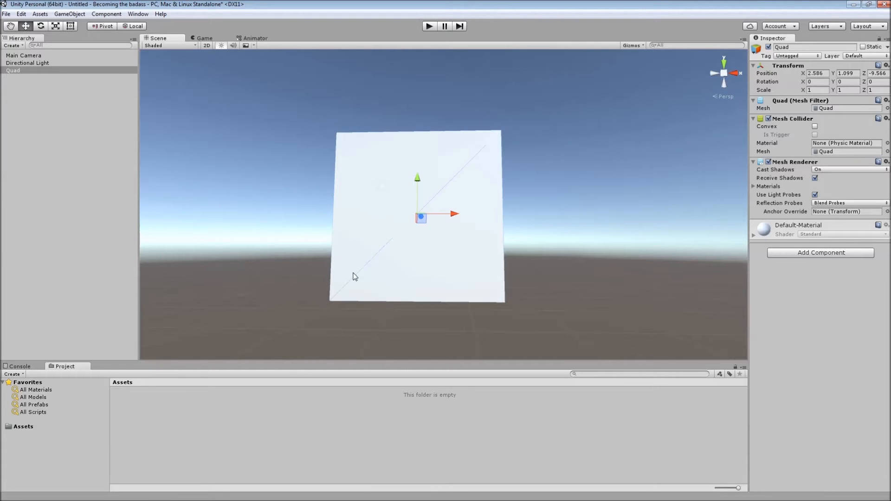
pyautogui.click(877, 82)
pyautogui.keyDown('alt'); pyautogui.moveTo(586, 192); pyautogui.dragTo(400, 199); pyautogui.keyUp('alt')
pyautogui.click(875, 82)
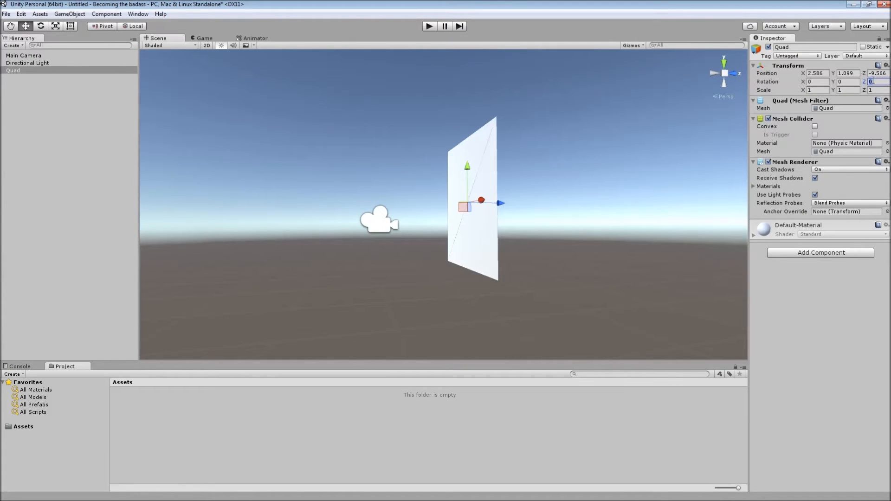
pyautogui.click(818, 82)
pyautogui.write('90')
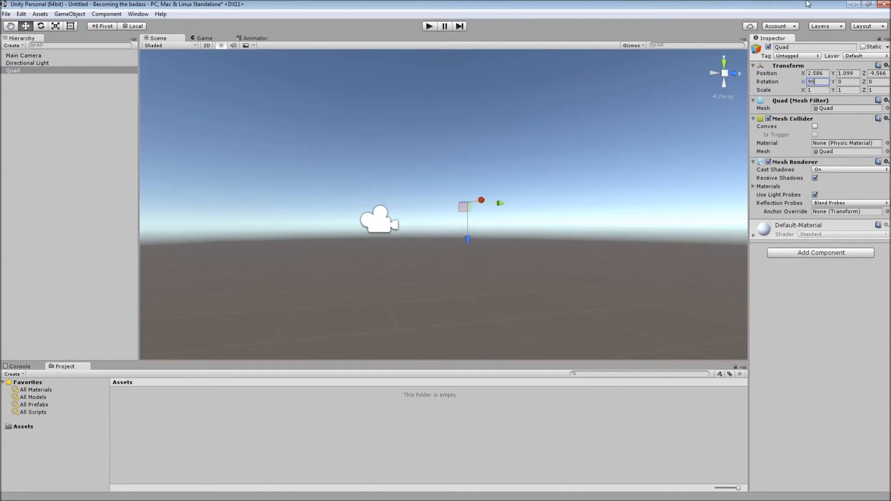
# Set the quad's scale to 100 on the X, Y and Z axes
pyautogui.keyDown('alt'); pyautogui.moveTo(380, 179); pyautogui.dragTo(376, 352); pyautogui.keyUp('alt')
pyautogui.moveTo(449, 286); pyautogui.dragTo(448, 290, button='middle')
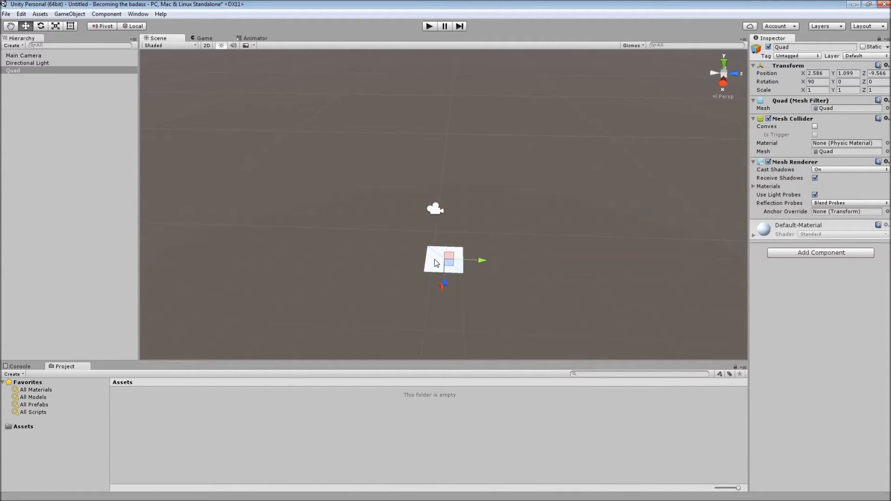
pyautogui.click(817, 90)
pyautogui.write('100')
pyautogui.click(847, 90)
pyautogui.write('100')
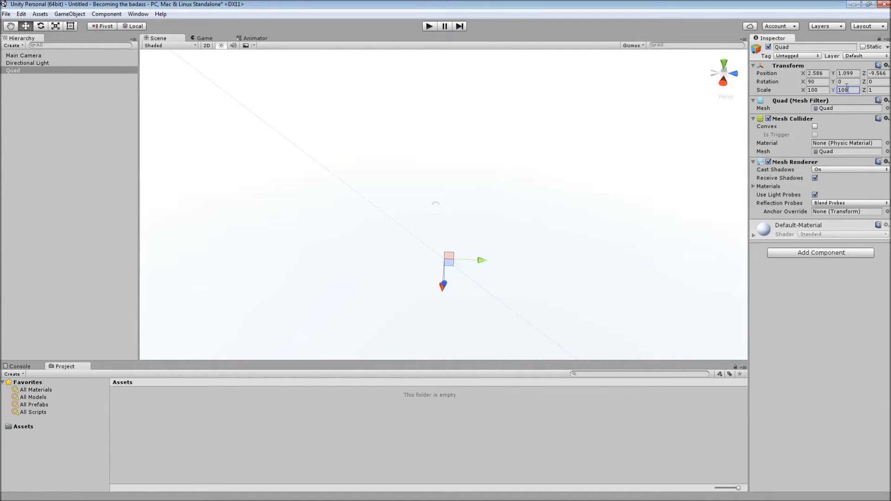
pyautogui.click(873, 90)
pyautogui.write('100')
pyautogui.moveTo(618, 153); pyautogui.dragTo(563, 139, button='right')
pyautogui.moveTo(664, 190); pyautogui.dragTo(668, 232, button='right')
pyautogui.moveTo(409, 238); pyautogui.dragTo(93, 185, button='right')
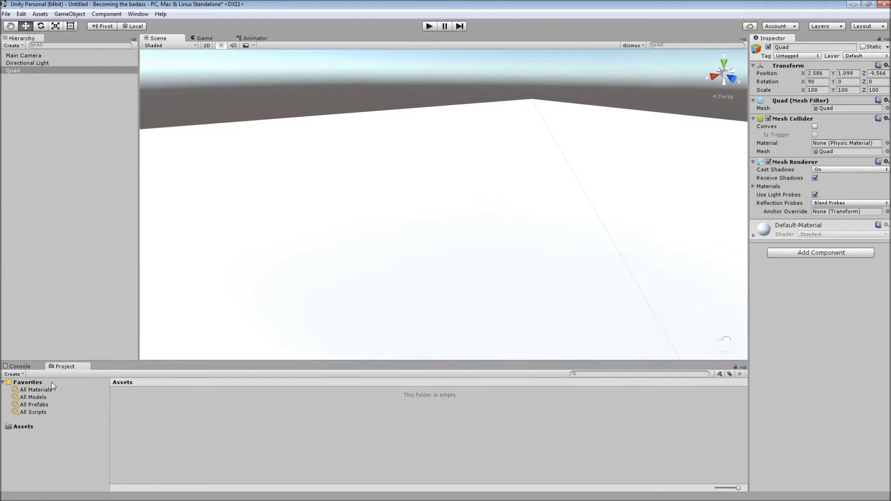
pyautogui.click(812, 227)
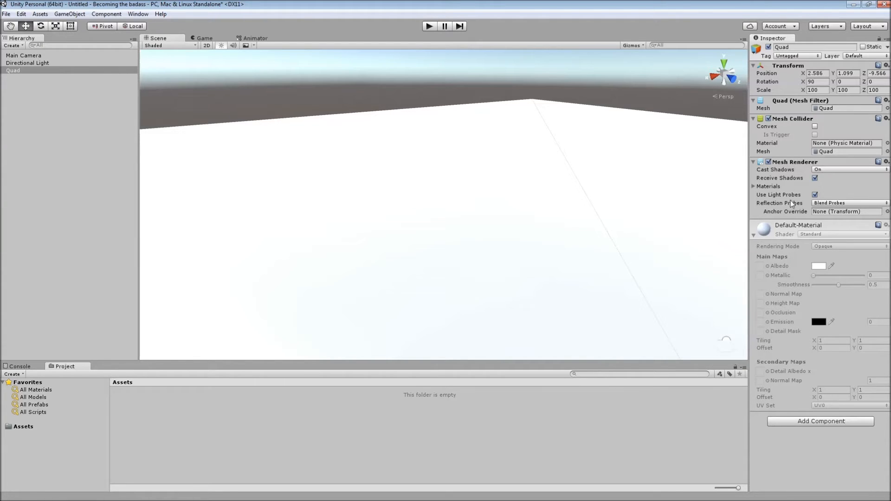
pyautogui.click(793, 228)
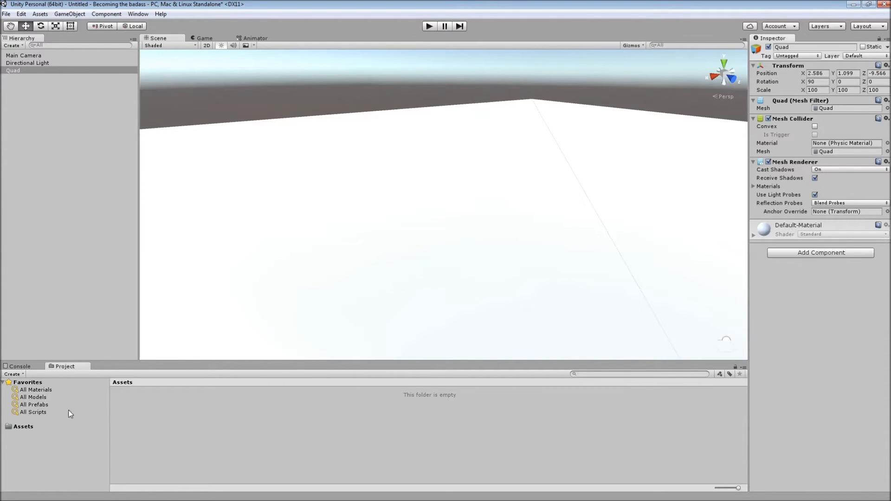
pyautogui.click(135, 414)
pyautogui.rightClick(132, 414)
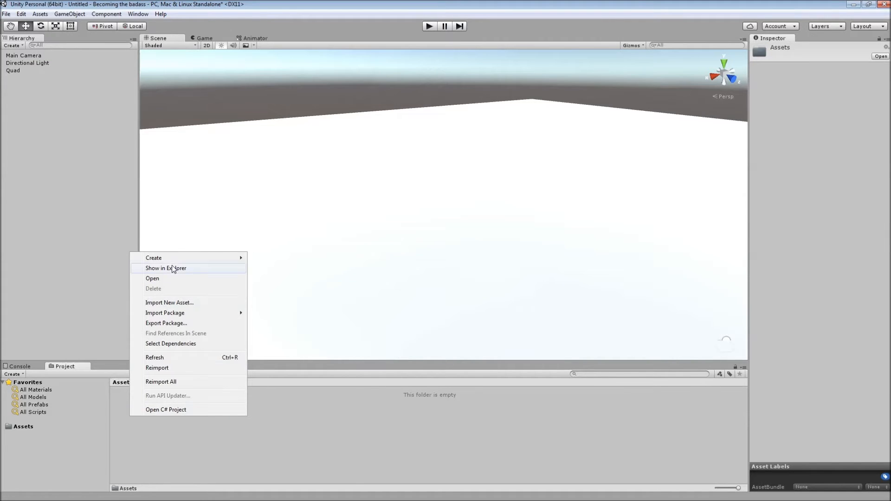
pyautogui.click(434, 414)
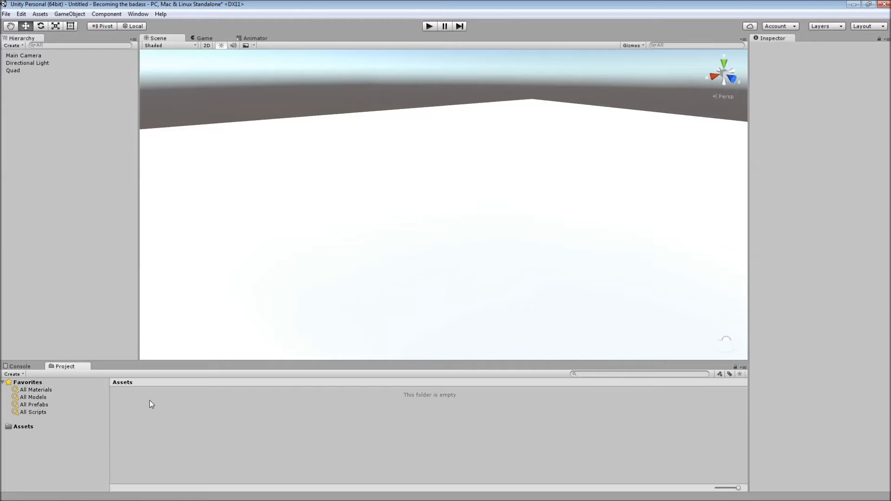
pyautogui.moveTo(141, 218); pyautogui.dragTo(125, 218)
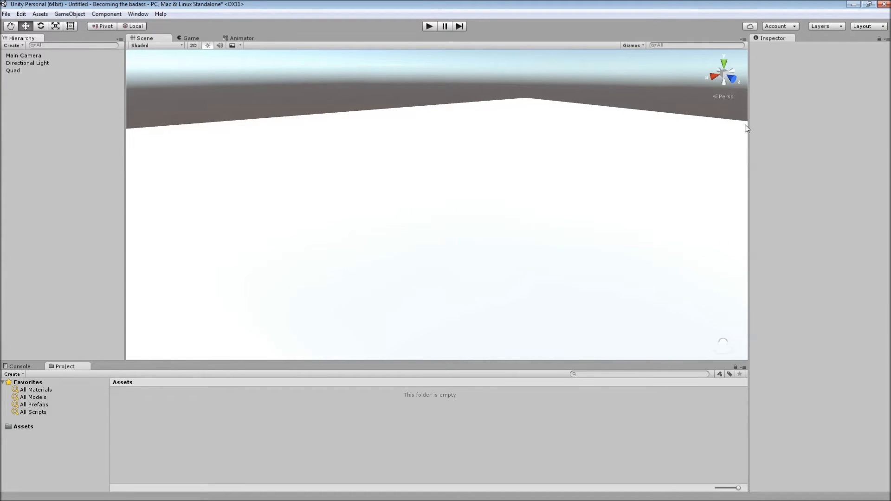
pyautogui.click(210, 175)
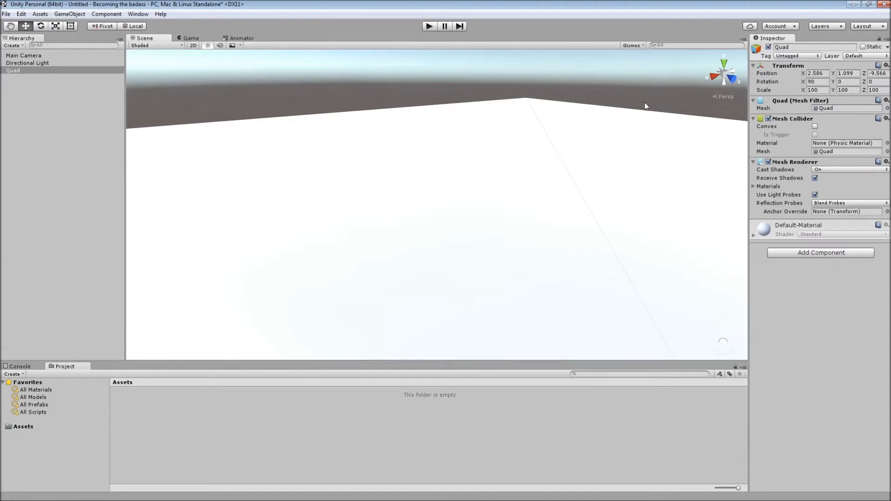
pyautogui.click(137, 404)
pyautogui.rightClick(127, 407)
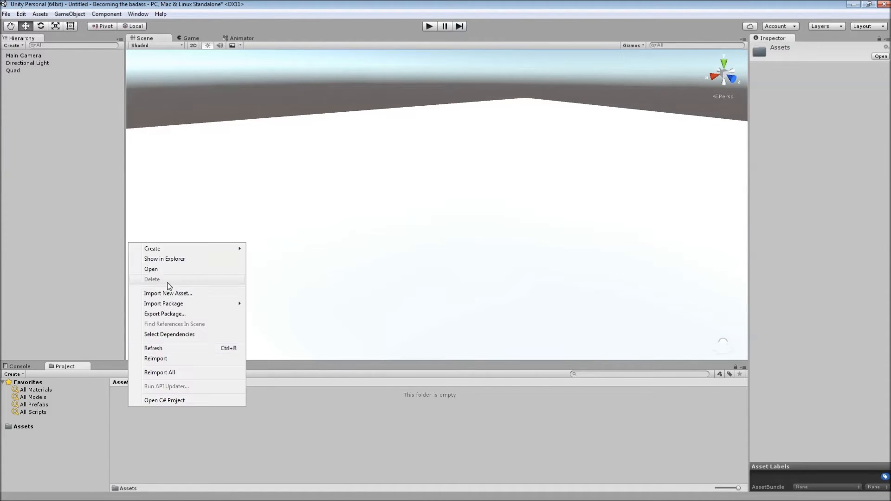
pyautogui.moveTo(200, 249)
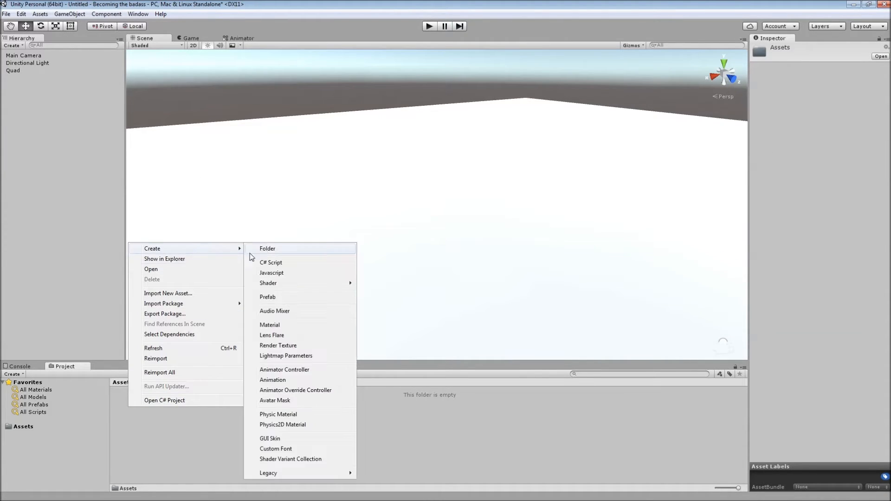
pyautogui.click(276, 249)
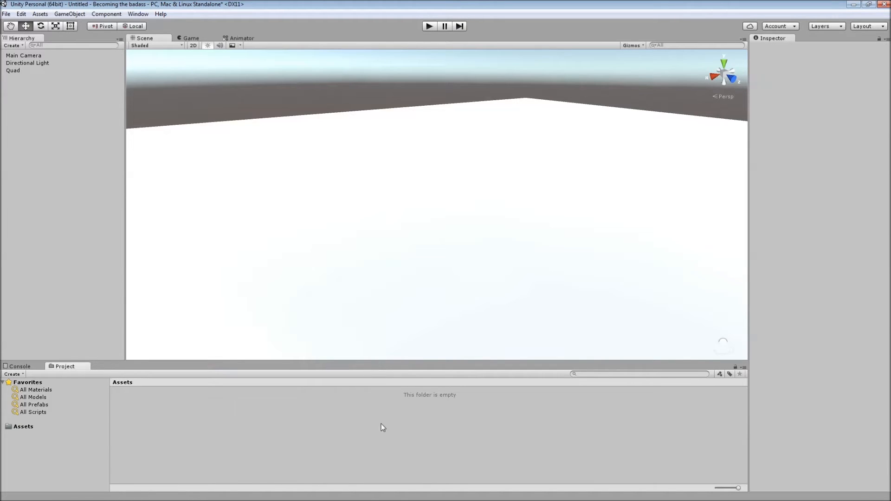
# Create a folder named "0 - Assets" in the project's root Assets folder
pyautogui.rightClick(159, 406)
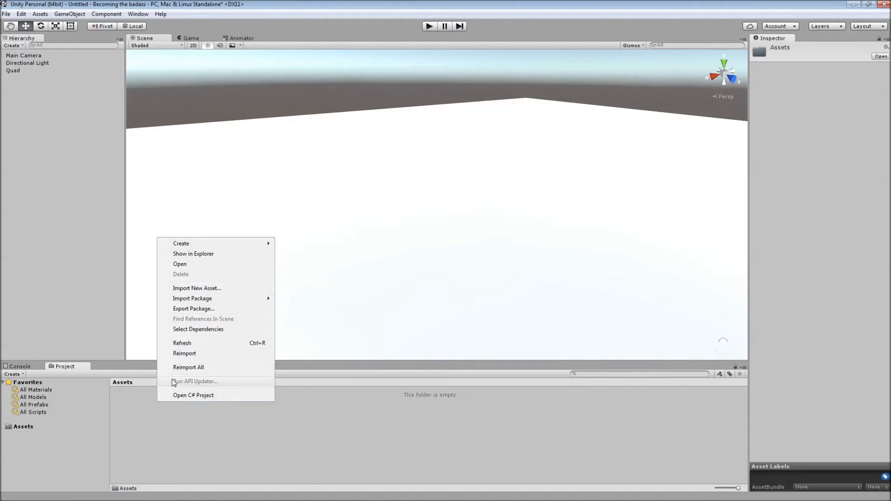
pyautogui.moveTo(200, 246)
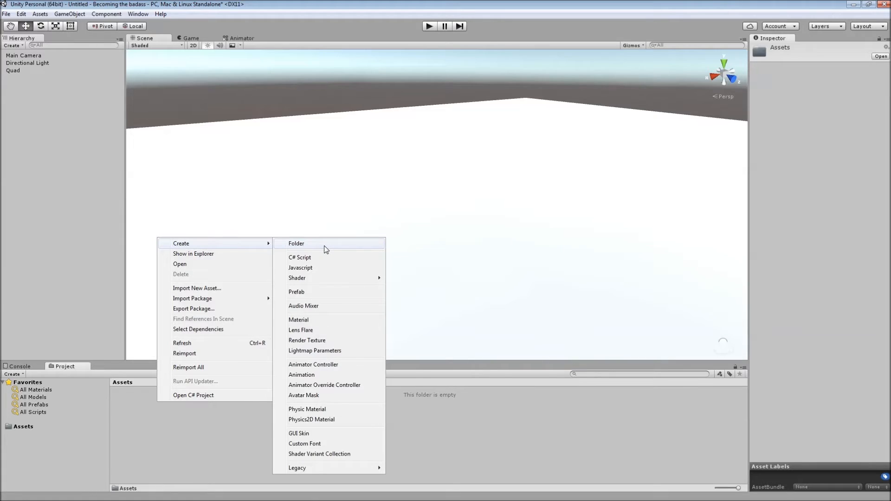
pyautogui.click(326, 250)
pyautogui.write('O - ')
pyautogui.write('Assets')
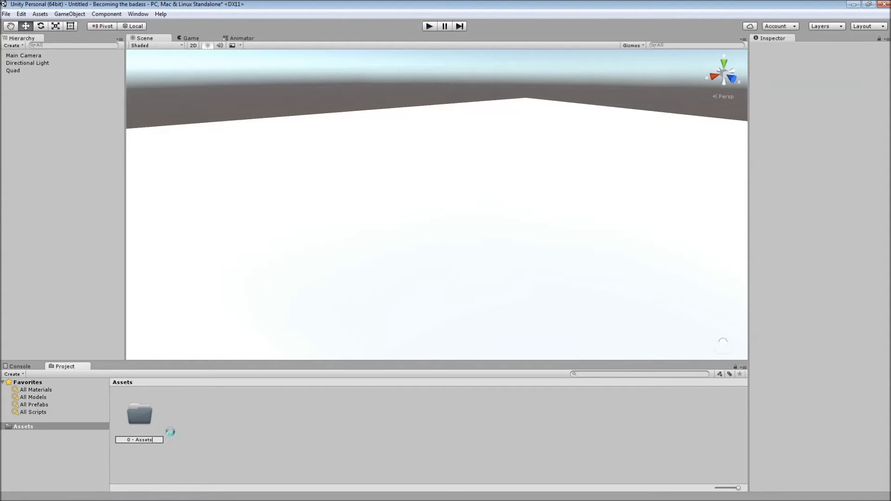
pyautogui.press('Return')
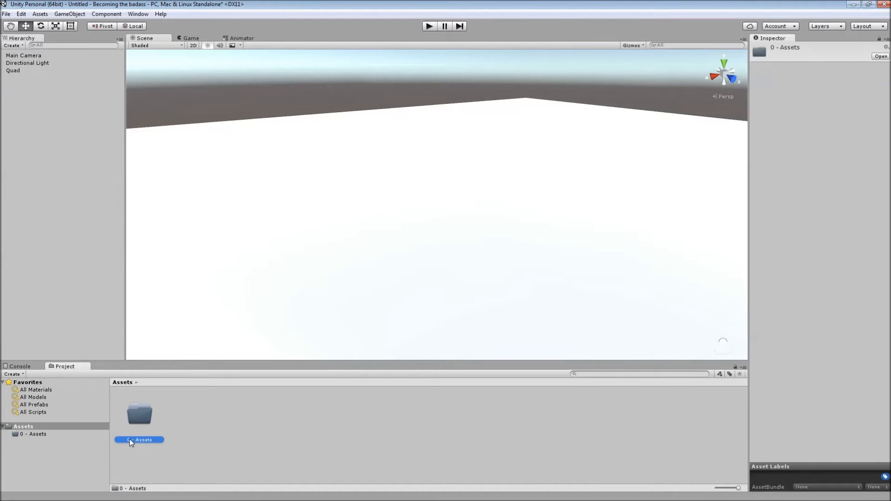
# Create a folder named "Materials" inside the "0 - Assets" folder
pyautogui.click(24, 434)
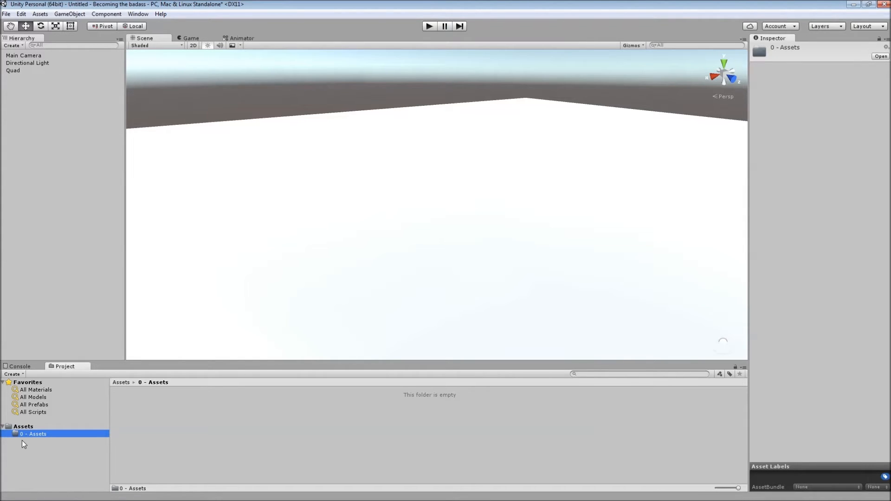
pyautogui.click(159, 402)
pyautogui.rightClick(149, 413)
pyautogui.moveTo(235, 253)
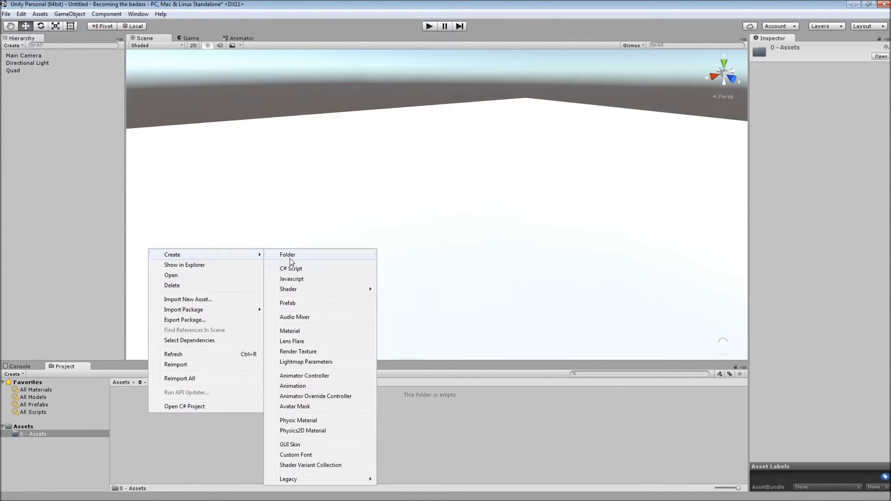
pyautogui.click(288, 254)
pyautogui.write('Materials')
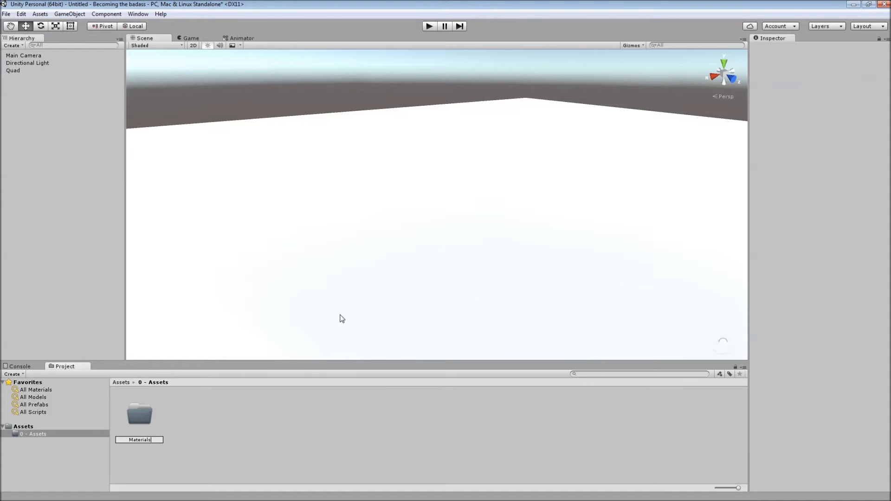
pyautogui.press('Return')
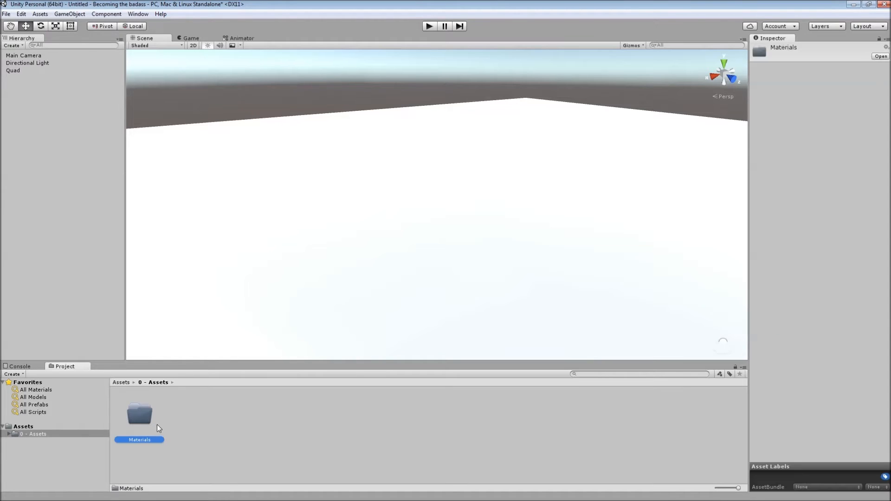
# Create a folder named "Environment" inside the Materials folder and expand Materials in the folder tree
pyautogui.doubleClick(132, 407)
pyautogui.rightClick(138, 408)
pyautogui.moveTo(207, 250)
pyautogui.click(284, 251)
pyautogui.write('Environment')
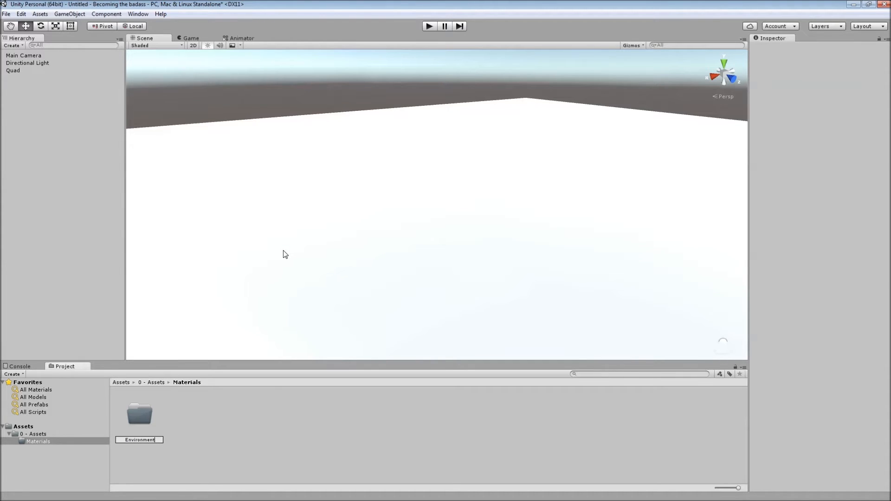
pyautogui.press('Return')
pyautogui.click(16, 442)
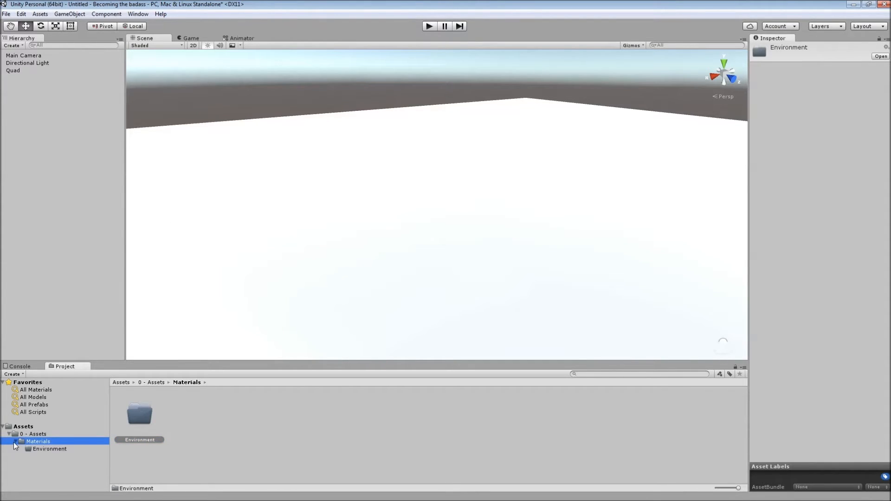
# Create a new material named "Ground" inside the Environment folder
pyautogui.click(29, 435)
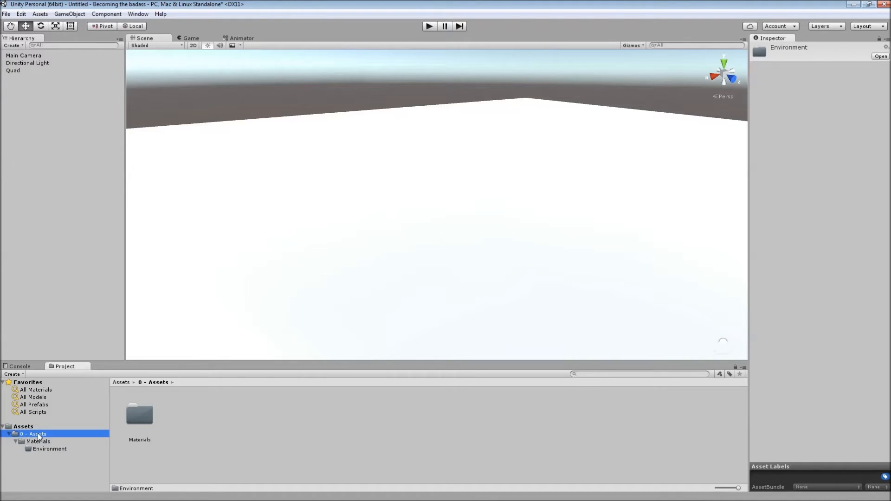
pyautogui.click(27, 442)
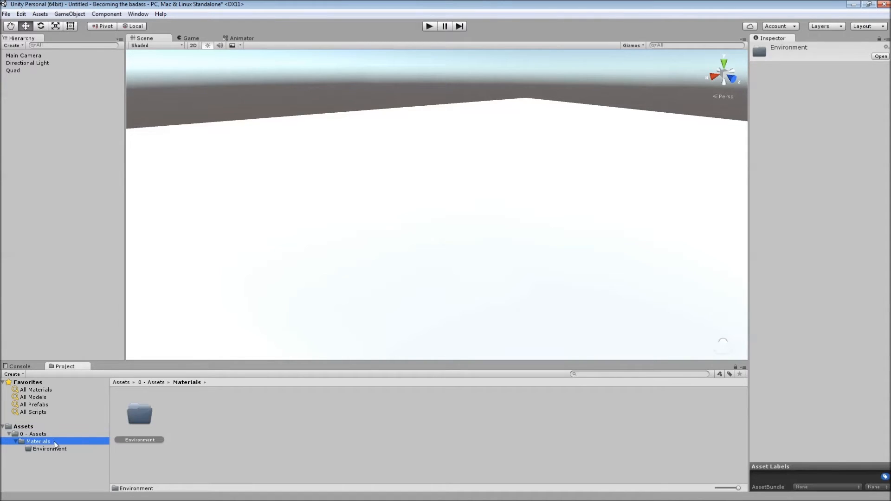
pyautogui.click(47, 449)
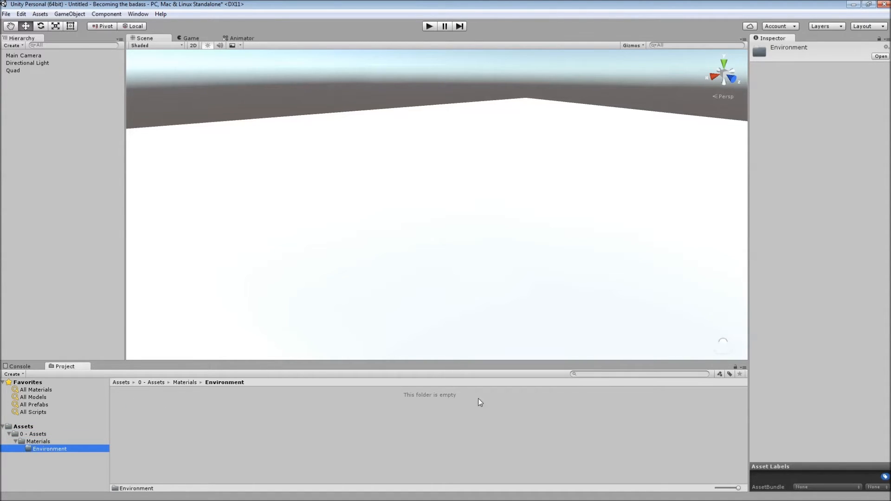
pyautogui.click(39, 442)
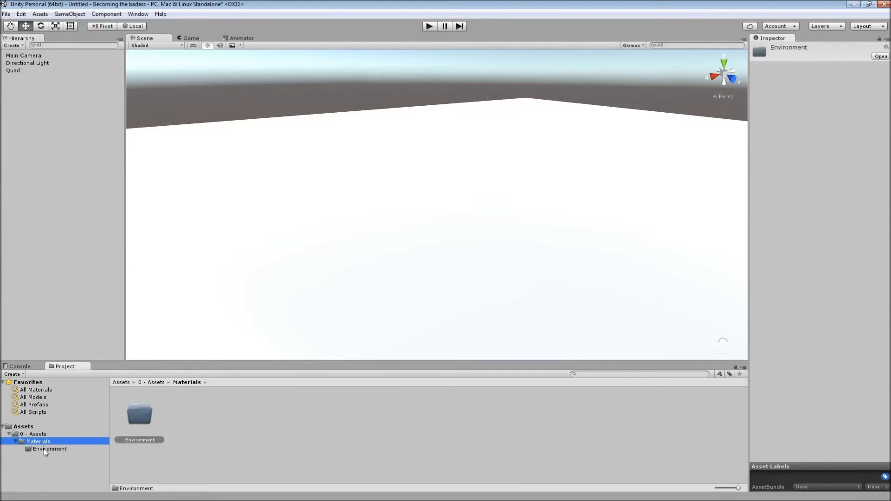
pyautogui.click(40, 448)
pyautogui.rightClick(165, 401)
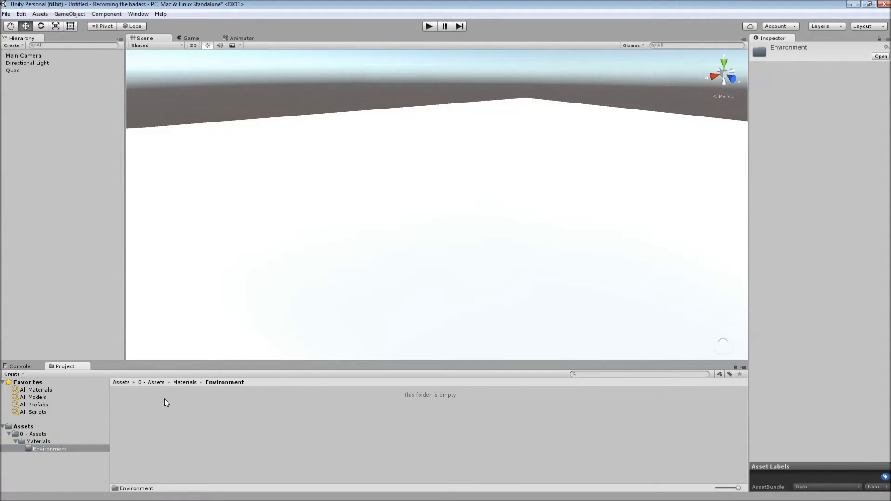
pyautogui.click(447, 169)
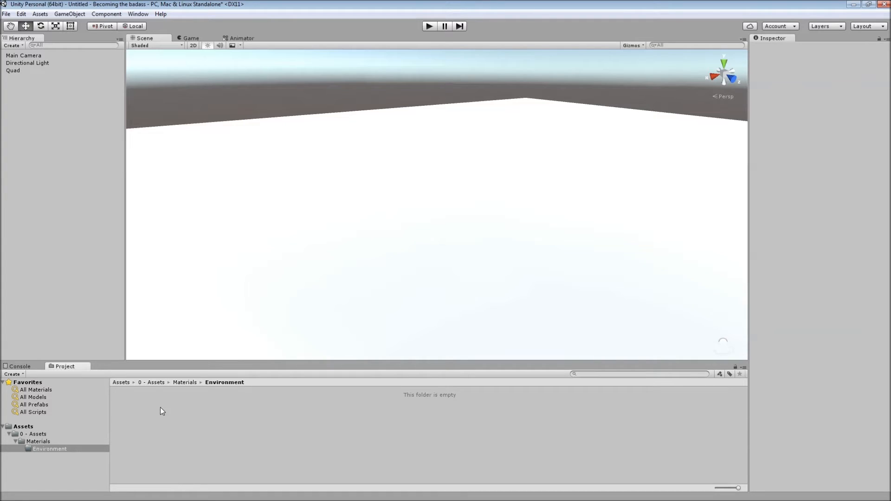
pyautogui.rightClick(139, 417)
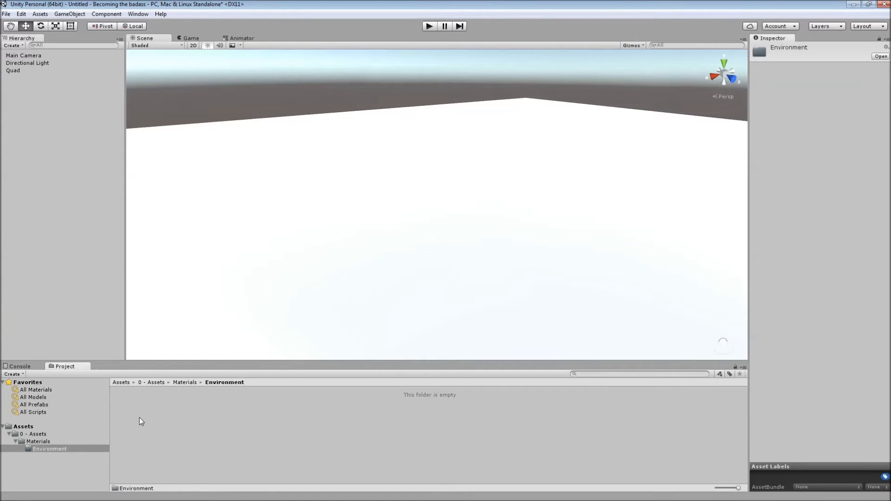
pyautogui.moveTo(187, 262)
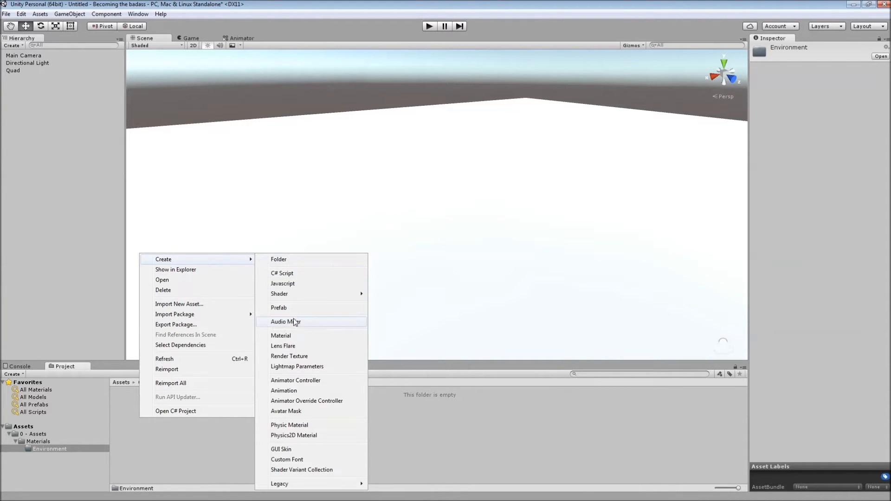
pyautogui.click(290, 339)
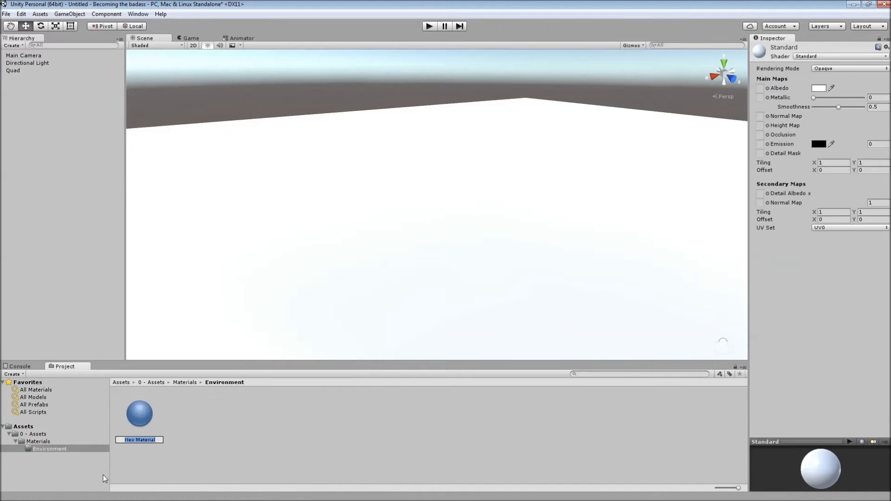
pyautogui.write('round')
pyautogui.press('Return')
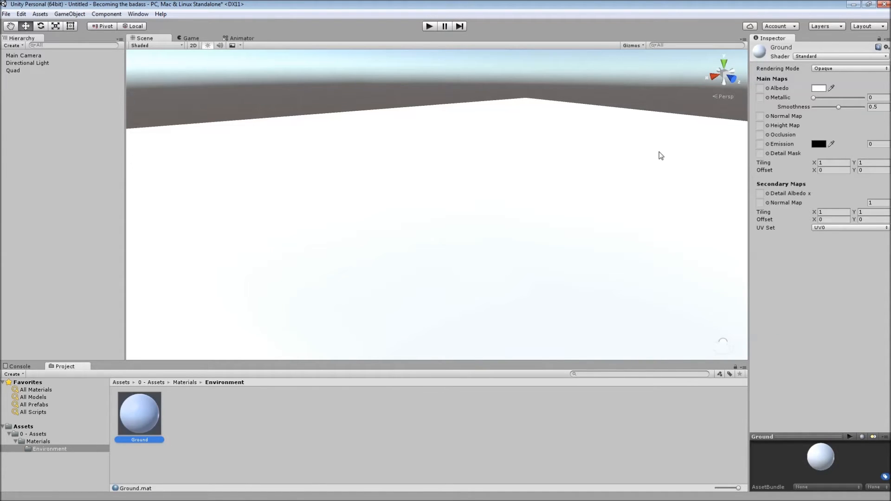
# Look through the Ground material's albedo colour picker and available shader types, keeping the Standard shader
pyautogui.click(816, 89)
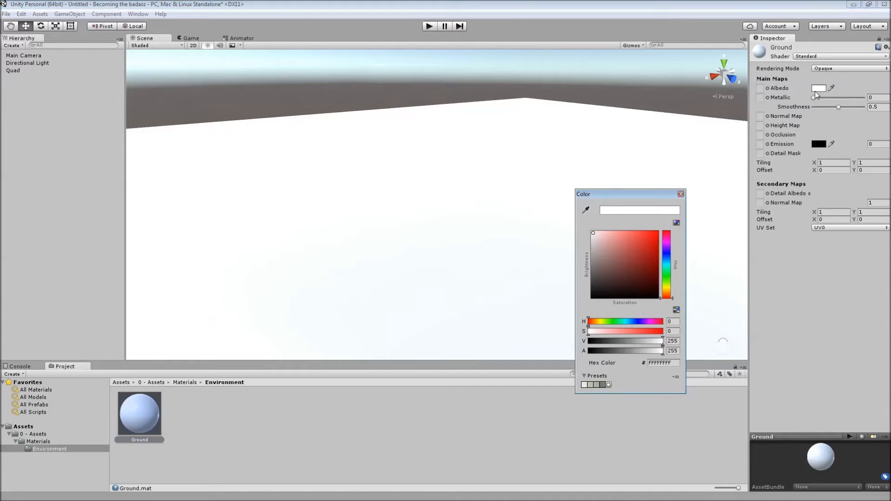
pyautogui.click(822, 54)
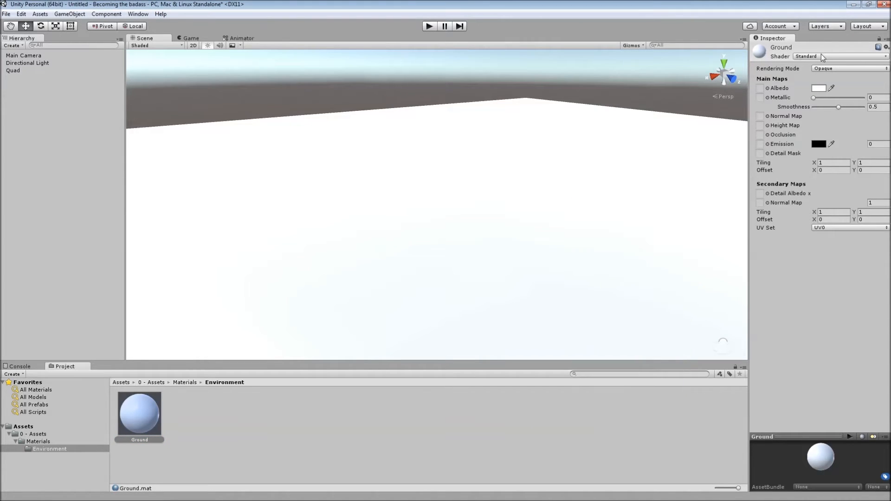
pyautogui.click(144, 408)
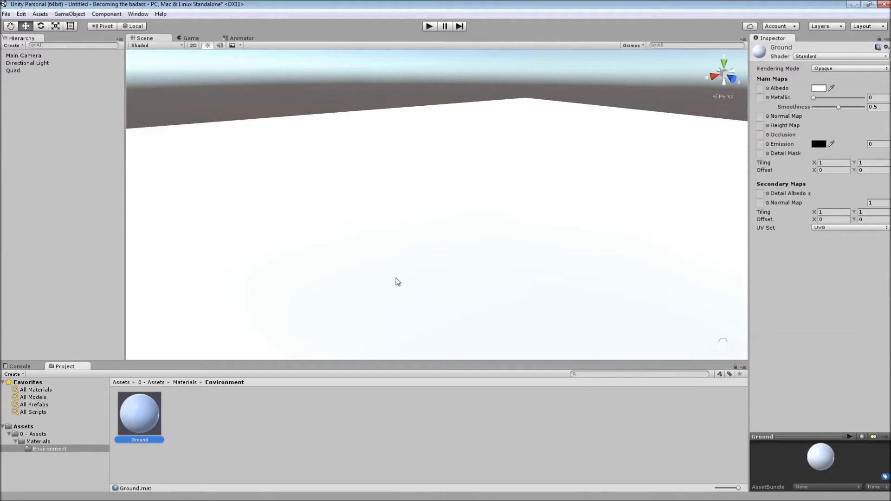
pyautogui.moveTo(454, 245); pyautogui.dragTo(434, 254, button='right')
pyautogui.moveTo(434, 255); pyautogui.dragTo(417, 179, button='middle')
pyautogui.moveTo(416, 178); pyautogui.dragTo(374, 217, button='right')
pyautogui.moveTo(420, 155); pyautogui.dragTo(330, 190, button='middle')
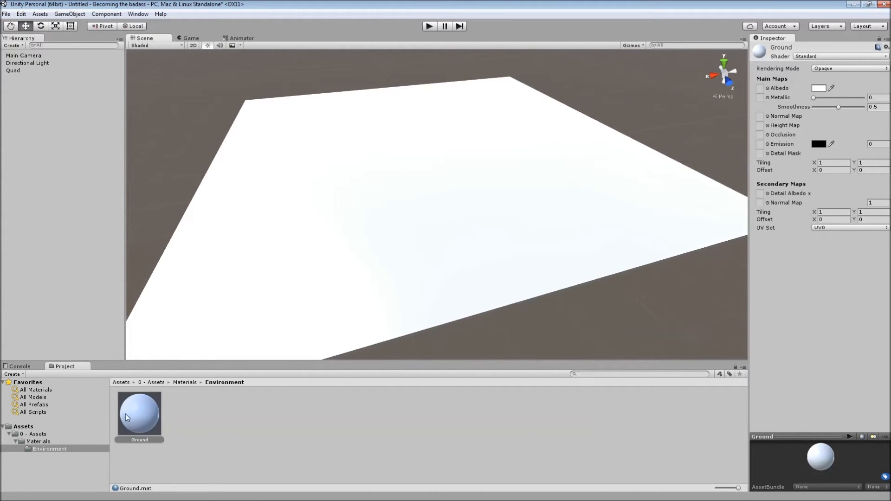
pyautogui.click(822, 56)
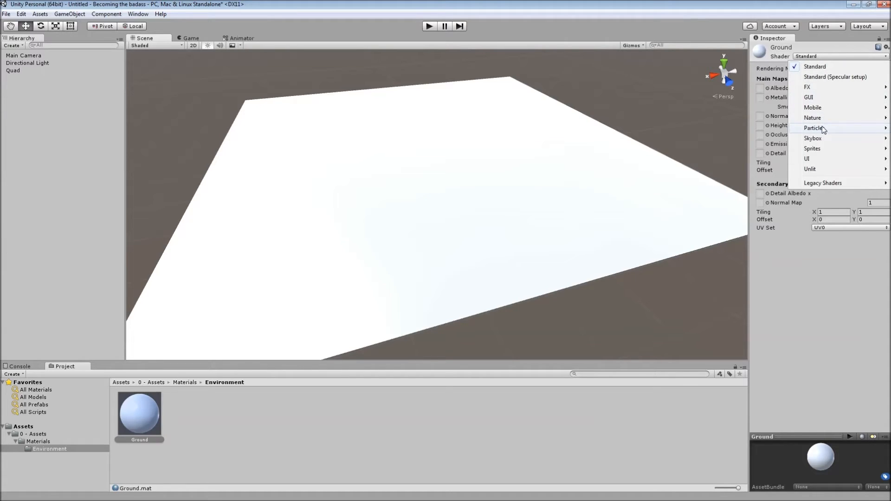
pyautogui.moveTo(830, 120)
pyautogui.moveTo(826, 169)
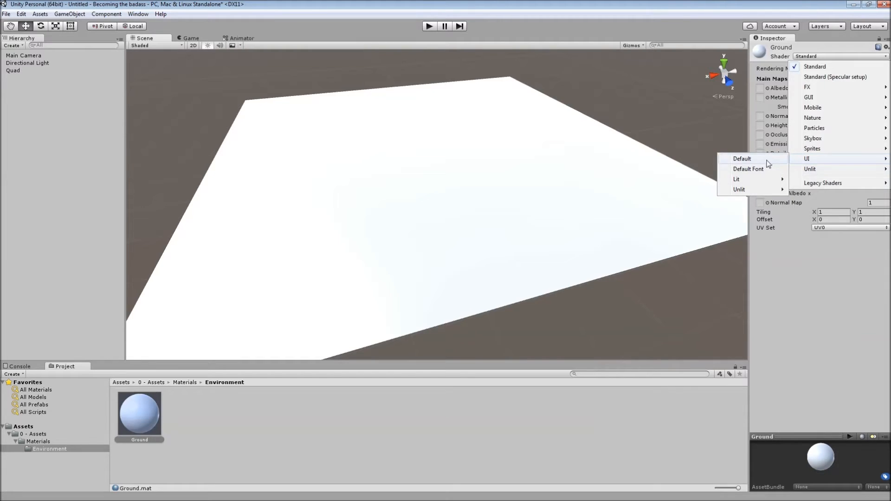
pyautogui.click(810, 68)
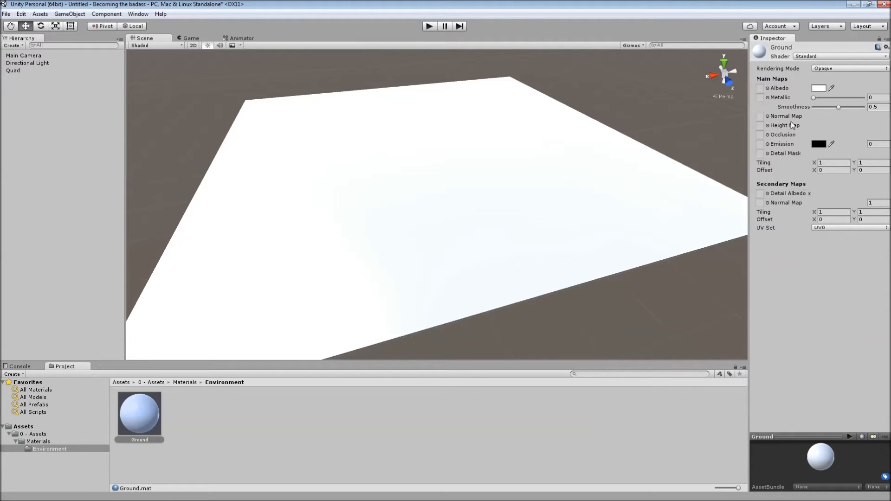
# Set the Ground material's albedo colour to a muted green, hex 7BA17BFF
pyautogui.click(819, 88)
pyautogui.click(669, 289)
pyautogui.moveTo(671, 289)
pyautogui.mouseDown()
pyautogui.moveTo(670, 276)
pyautogui.moveTo(647, 260)
pyautogui.moveTo(608, 256)
pyautogui.mouseUp()
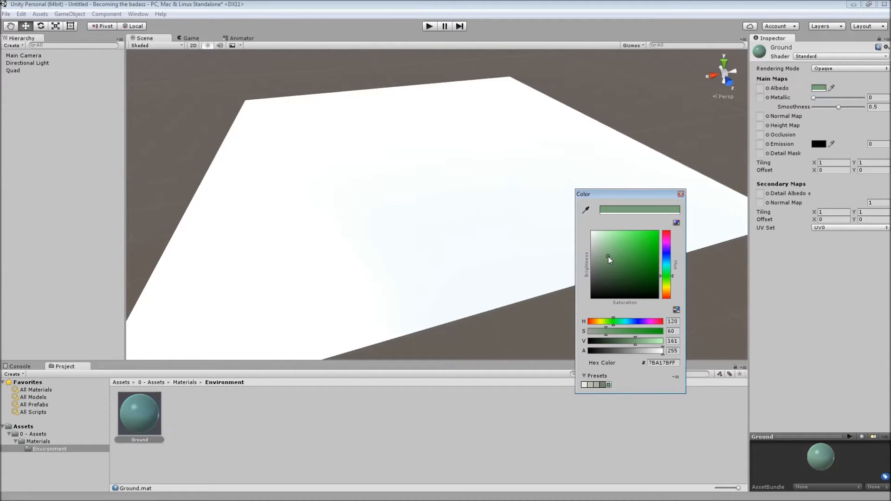
pyautogui.click(681, 194)
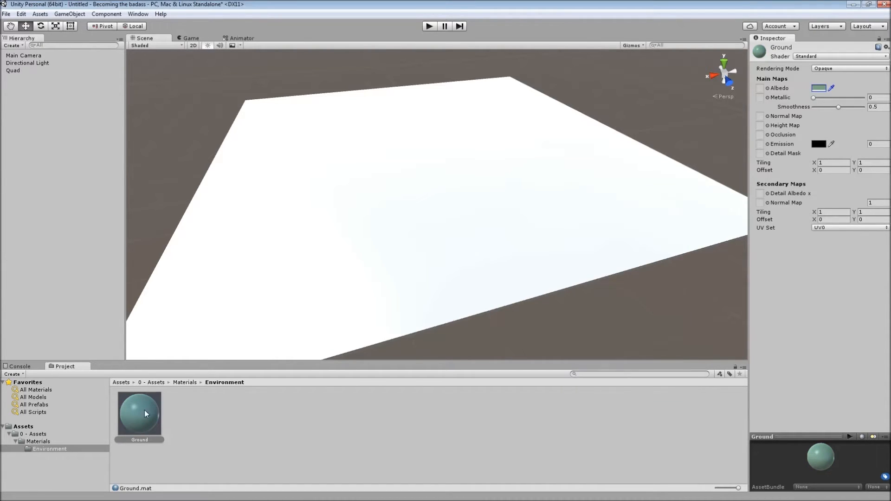
# Select the floor quad and examine the Materials list of its Mesh Renderer
pyautogui.moveTo(619, 211); pyautogui.dragTo(617, 191, button='middle')
pyautogui.moveTo(144, 421); pyautogui.dragTo(224, 404)
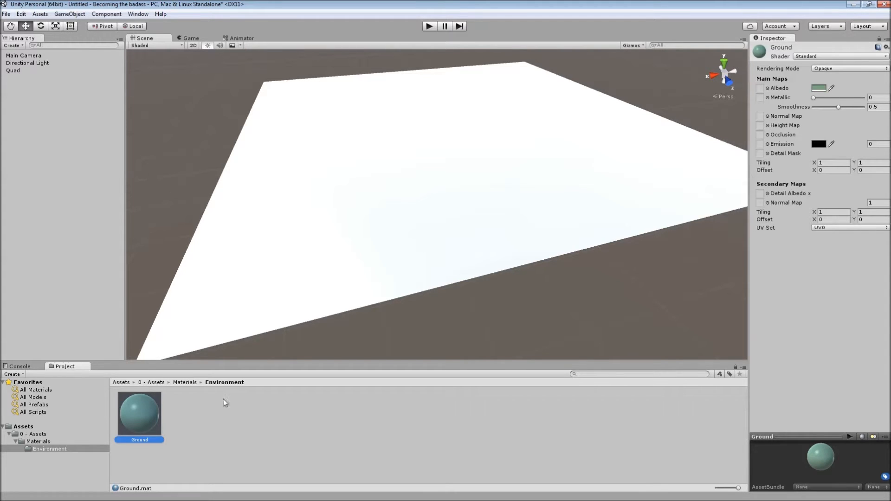
pyautogui.click(273, 250)
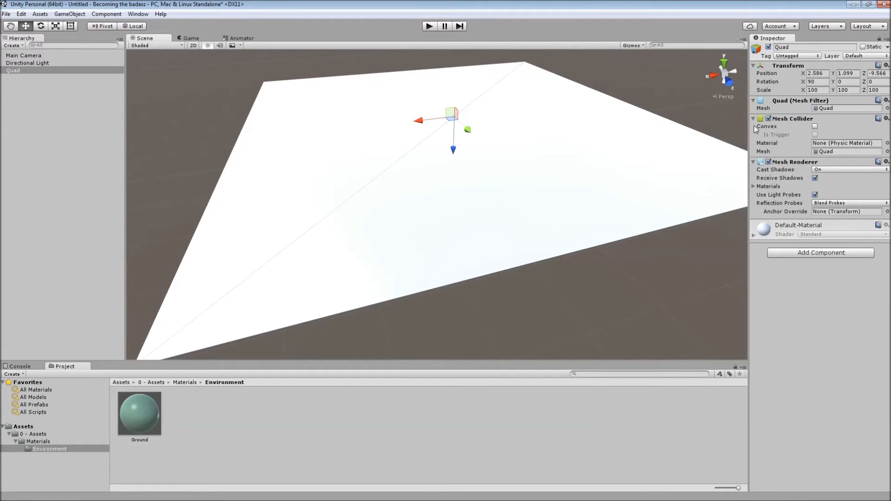
pyautogui.click(753, 186)
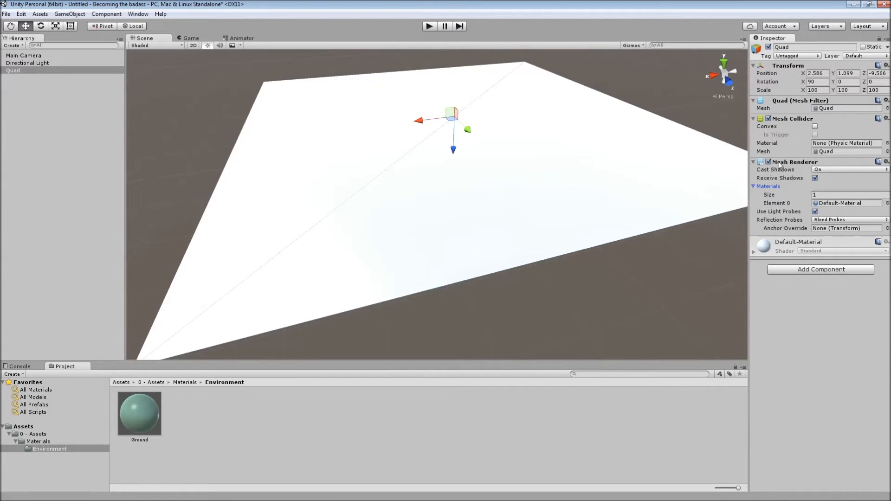
pyautogui.click(138, 68)
pyautogui.click(12, 71)
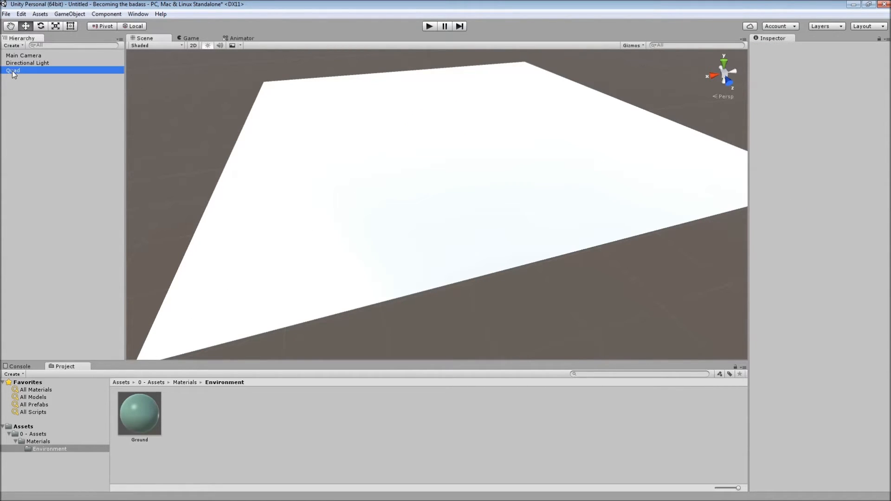
pyautogui.click(312, 155)
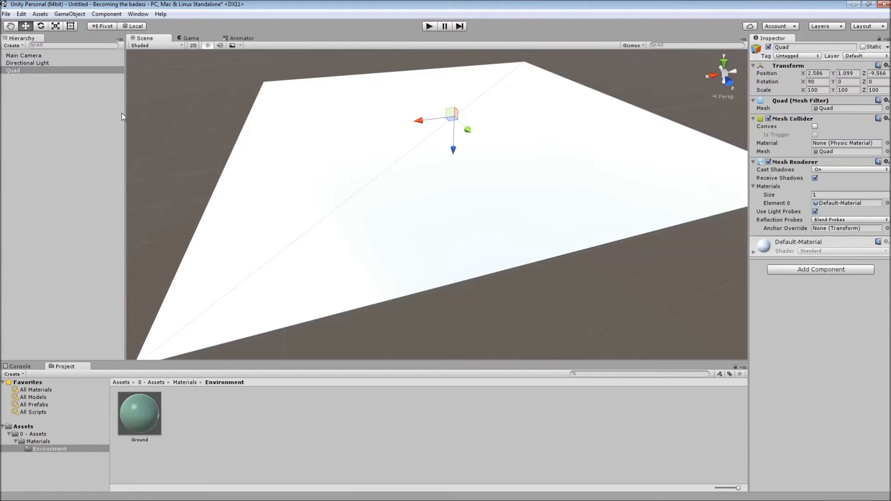
pyautogui.click(24, 70)
pyautogui.click(318, 145)
pyautogui.click(329, 146)
# Apply the Ground material to the floor quad
pyautogui.click(829, 195)
pyautogui.click(827, 194)
pyautogui.moveTo(144, 416); pyautogui.dragTo(617, 173)
pyautogui.moveTo(539, 154); pyautogui.dragTo(585, 152)
pyautogui.click(828, 246)
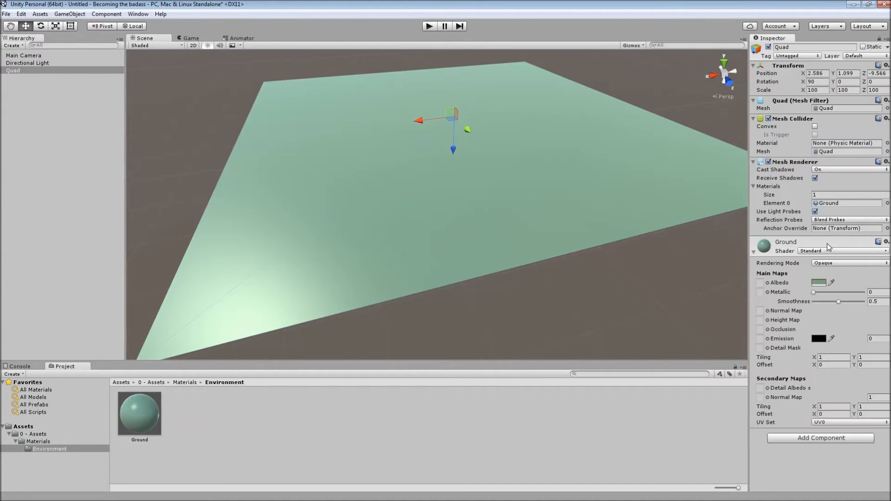
# Change the Ground material's albedo to a deeper, more saturated green on the floor quad
pyautogui.click(819, 283)
pyautogui.moveTo(625, 262)
pyautogui.mouseDown()
pyautogui.moveTo(642, 244)
pyautogui.moveTo(660, 314)
pyautogui.moveTo(636, 289)
pyautogui.mouseUp()
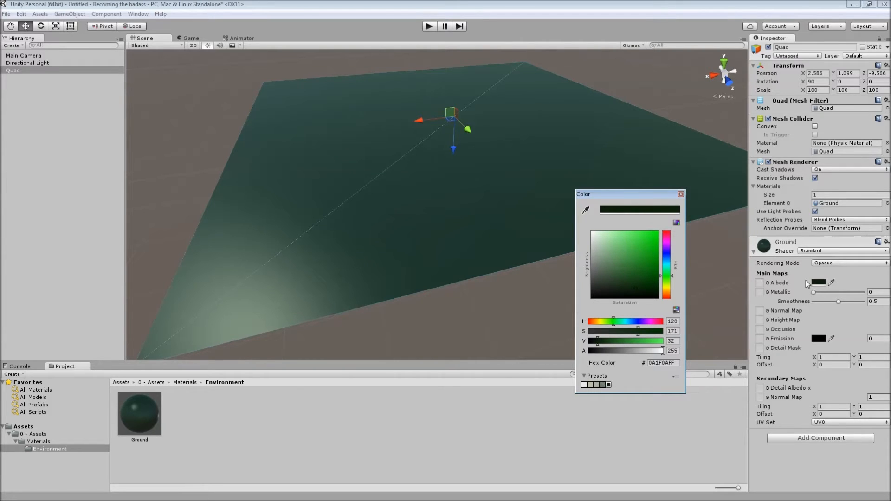
pyautogui.moveTo(646, 260)
pyautogui.mouseDown()
pyautogui.moveTo(625, 266)
pyautogui.moveTo(633, 262)
pyautogui.mouseUp()
pyautogui.click(681, 194)
pyautogui.moveTo(473, 276); pyautogui.dragTo(390, 223, button='right')
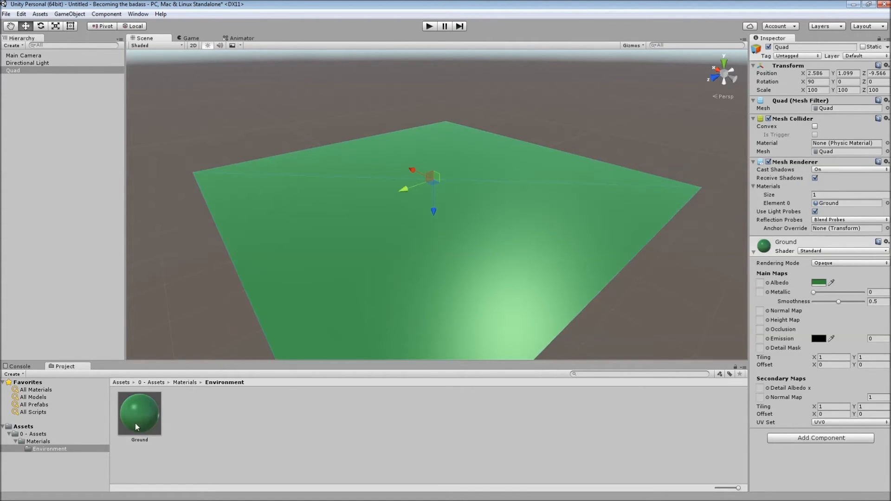
# Review the 0 - Assets, Materials and Environment folders and the asset types that can be created there
pyautogui.click(210, 422)
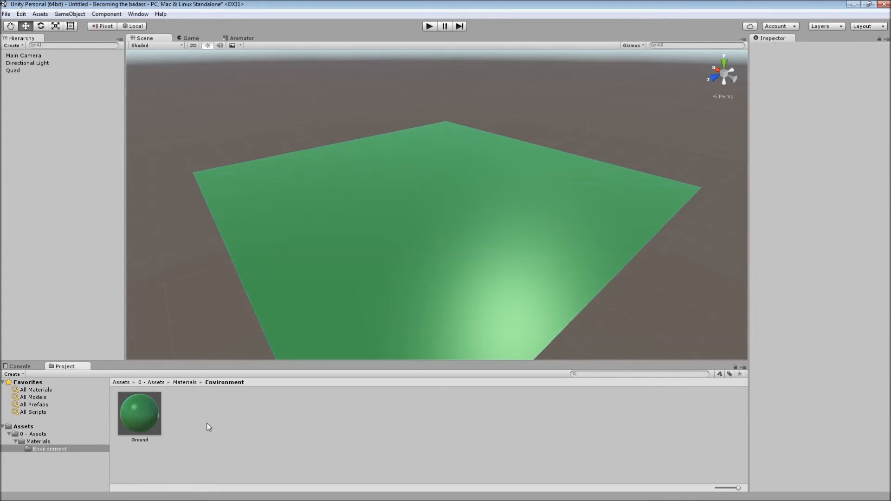
pyautogui.click(44, 435)
pyautogui.click(38, 441)
pyautogui.click(47, 449)
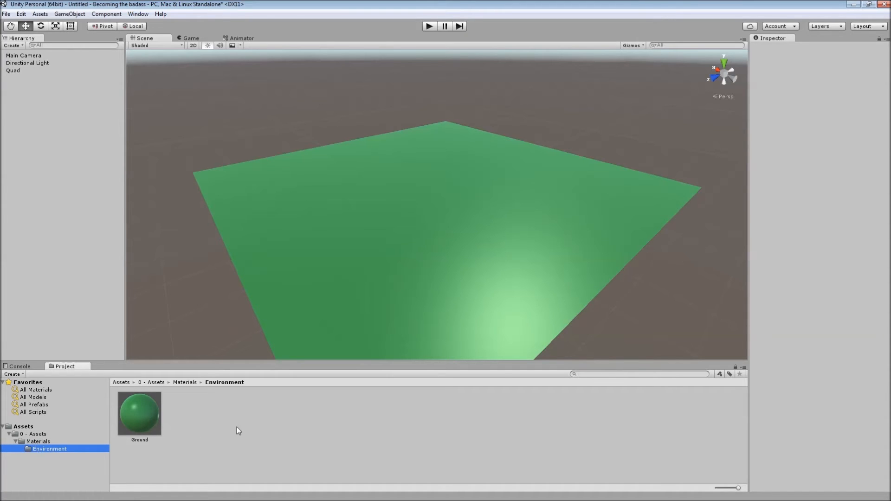
pyautogui.rightClick(185, 419)
pyautogui.moveTo(230, 262)
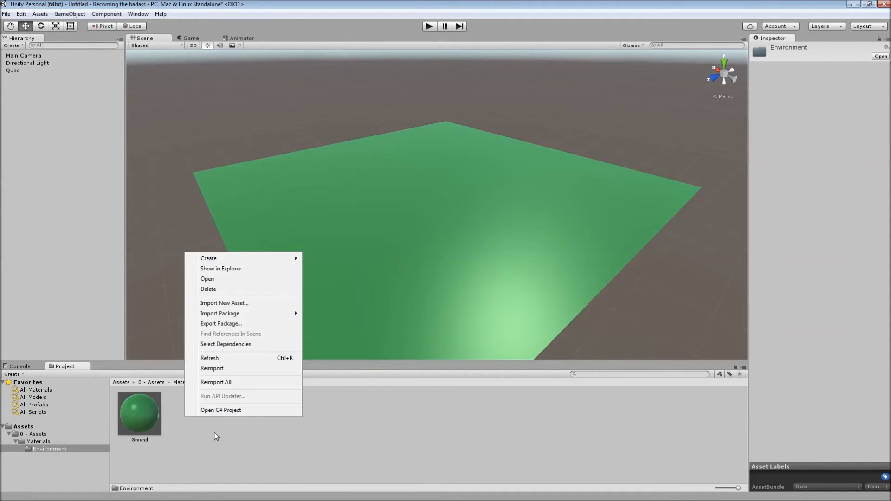
pyautogui.moveTo(264, 258)
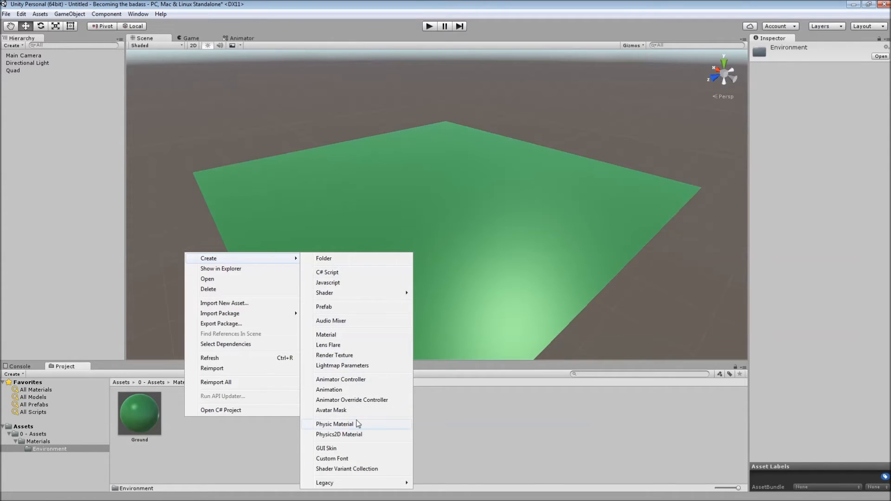
pyautogui.click(493, 432)
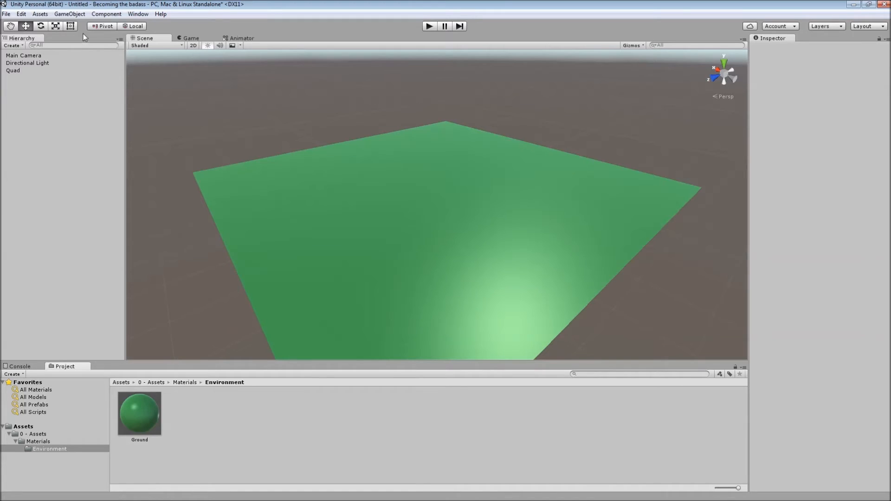
# Rename the floor quad as My Ground
pyautogui.click(33, 71)
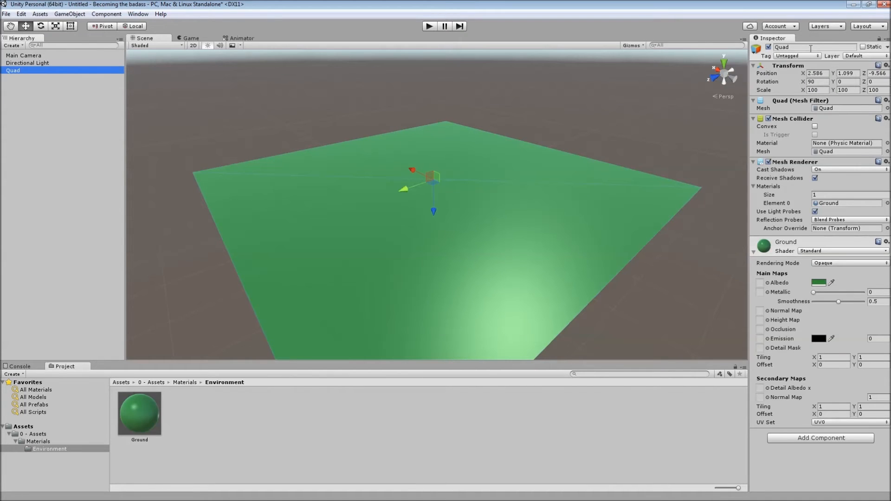
pyautogui.click(784, 47)
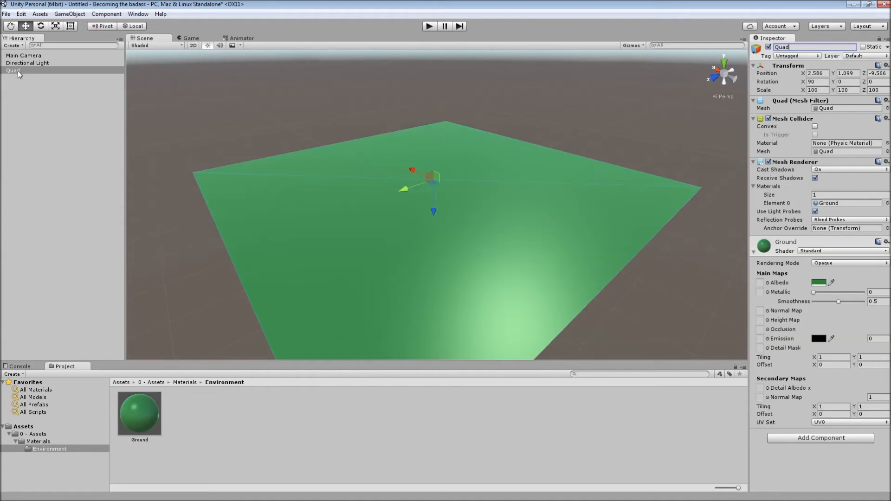
pyautogui.moveTo(791, 47); pyautogui.dragTo(744, 43)
pyautogui.write('My Ground')
pyautogui.press('Return')
# Rename the floor object as Ground directly in the Hierarchy
pyautogui.click(21, 72)
pyautogui.click(20, 71)
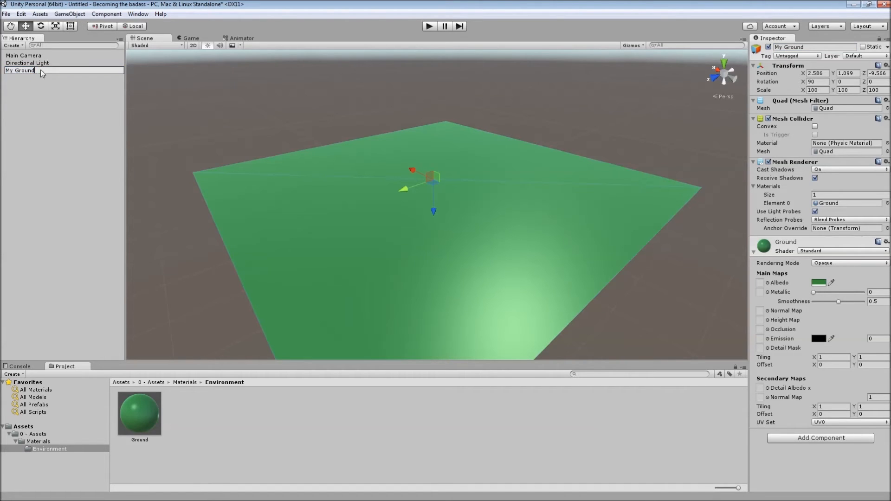
pyautogui.hotkey('ctrl', 'a')
pyautogui.write('Ground')
pyautogui.press('Return')
# Narrow the Hierarchy slightly and widen the Inspector
pyautogui.moveTo(125, 122); pyautogui.dragTo(123, 122)
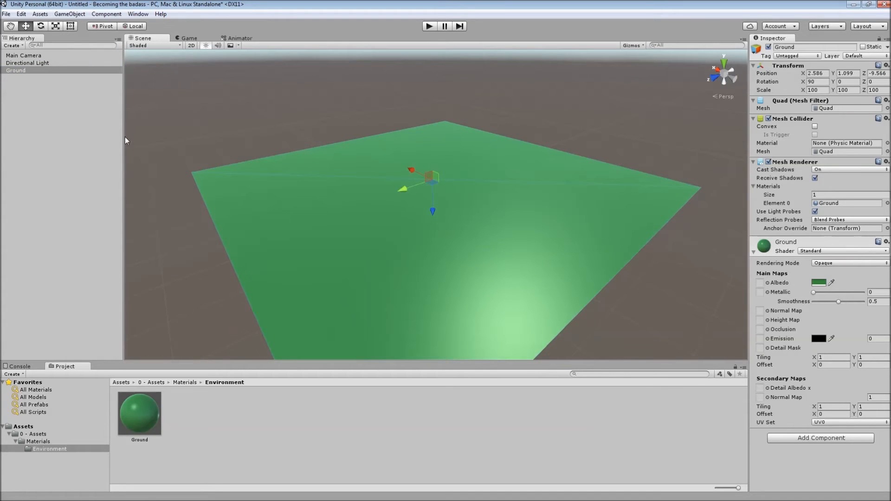
pyautogui.moveTo(748, 178)
pyautogui.mouseDown()
pyautogui.moveTo(717, 179)
pyautogui.moveTo(737, 176)
pyautogui.mouseUp()
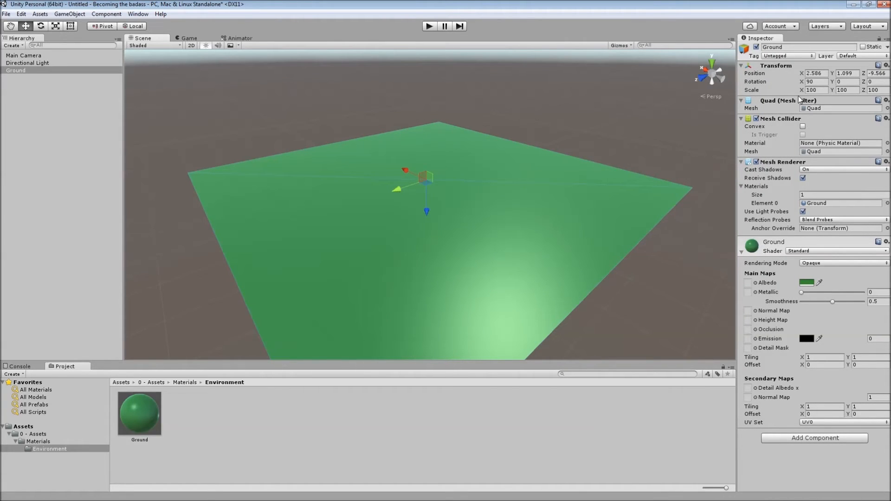
# Clear the old component search and browse the component categories that can be added to the Ground object
pyautogui.click(805, 442)
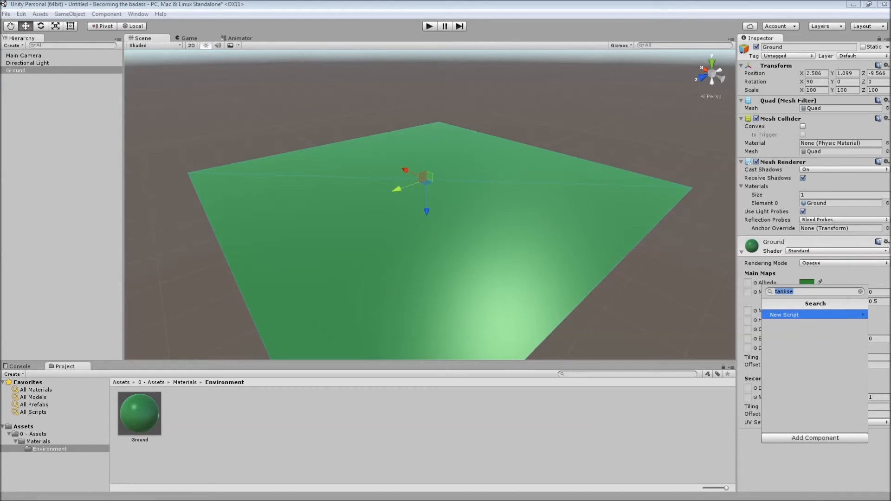
pyautogui.click(812, 439)
pyautogui.click(818, 439)
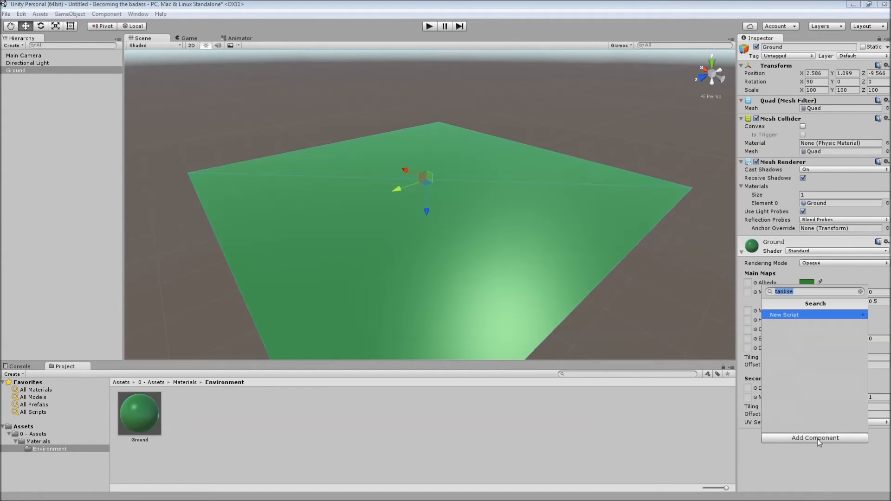
pyautogui.click(861, 291)
pyautogui.scroll(1, 809, 319)
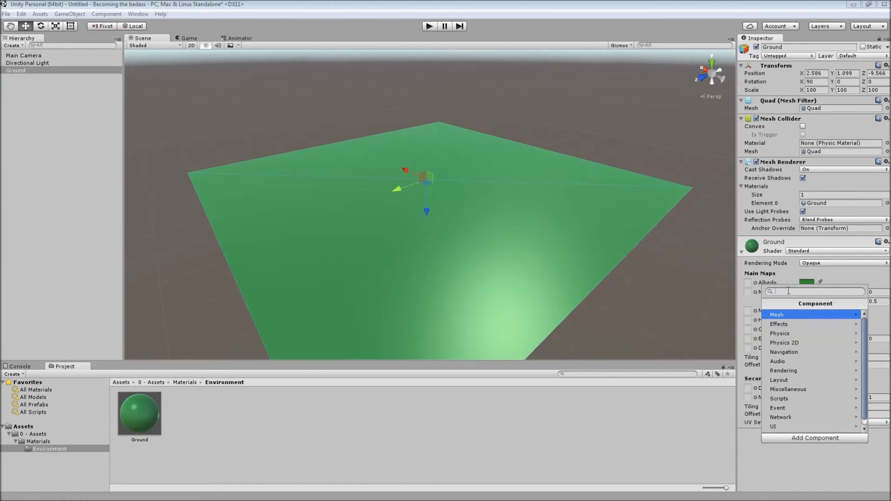
pyautogui.scroll(-1, 820, 350)
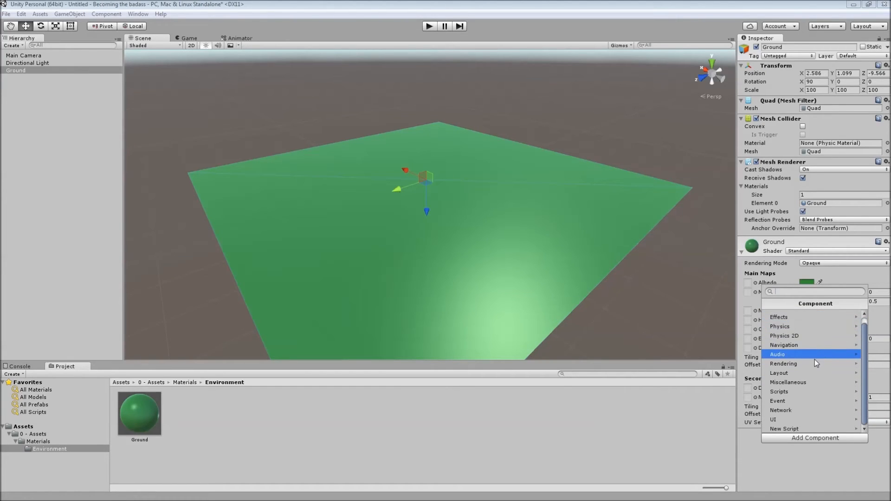
pyautogui.scroll(1, 817, 316)
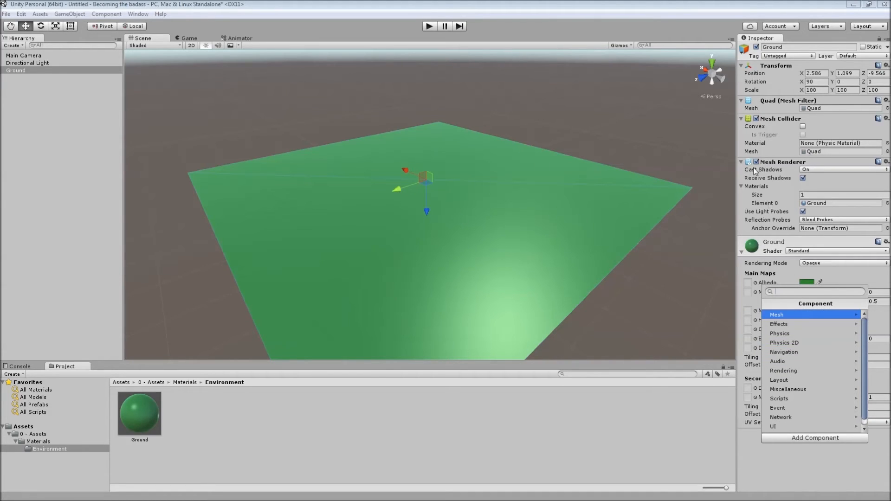
pyautogui.click(824, 497)
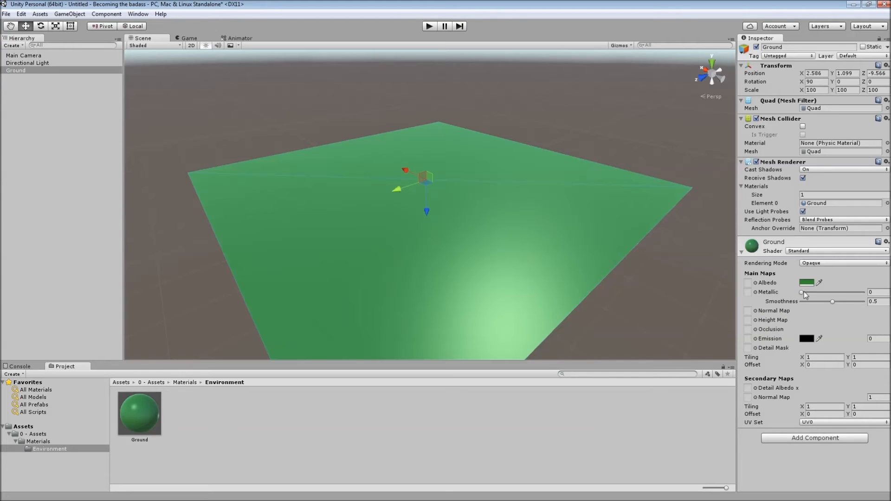
# Collapse the Ground object's material and Mesh Collider settings, and examine its Mesh Filter and Mesh Renderer
pyautogui.click(783, 247)
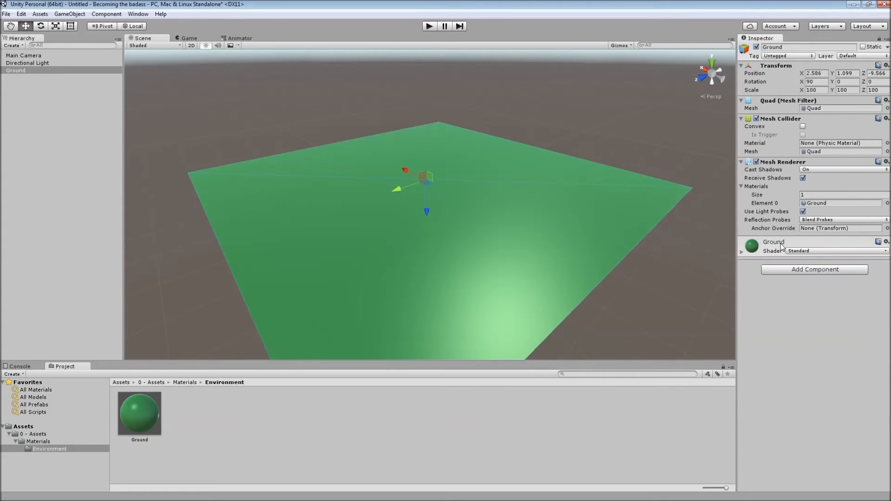
pyautogui.click(787, 162)
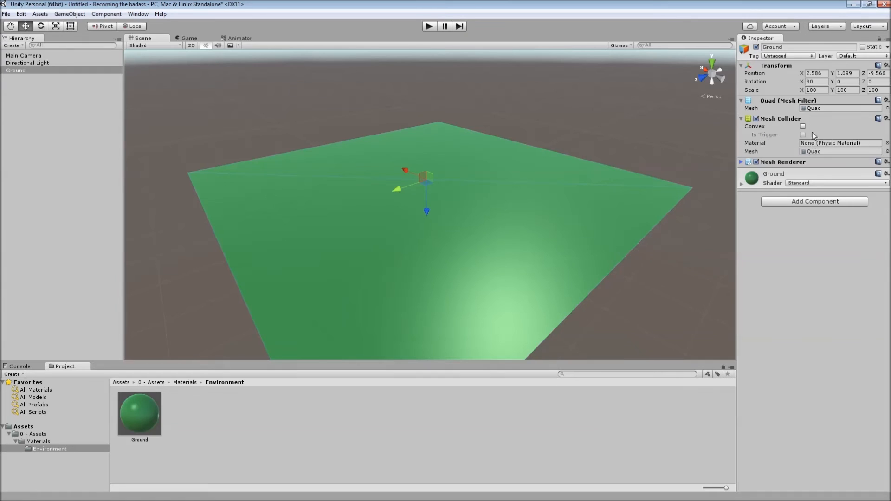
pyautogui.click(778, 118)
pyautogui.click(780, 101)
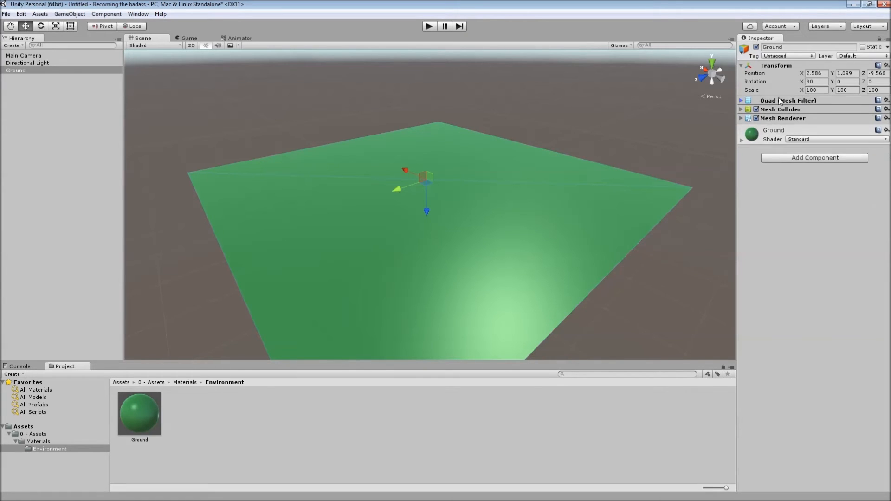
pyautogui.click(780, 101)
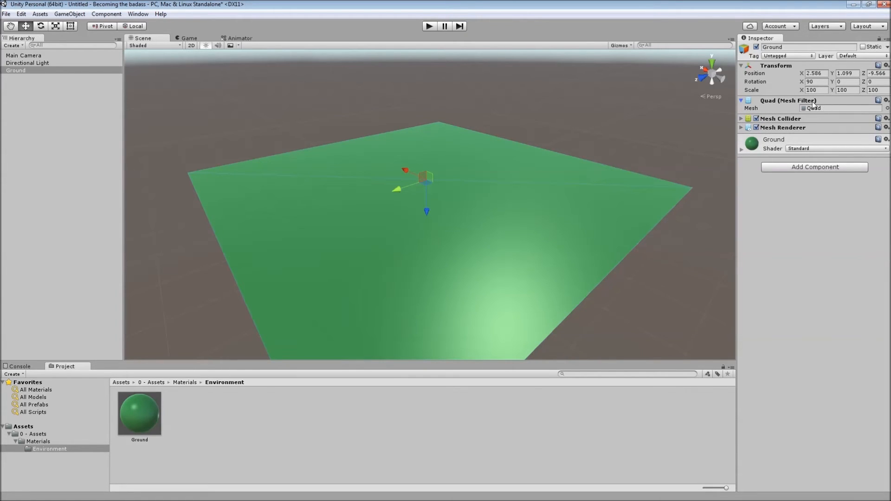
pyautogui.click(794, 128)
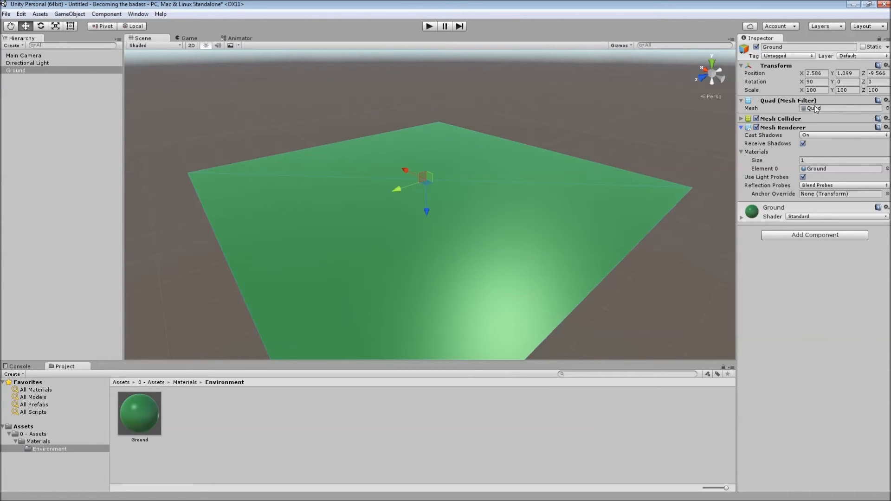
pyautogui.click(822, 109)
# Review the layer and tag options available for the Ground object
pyautogui.click(854, 55)
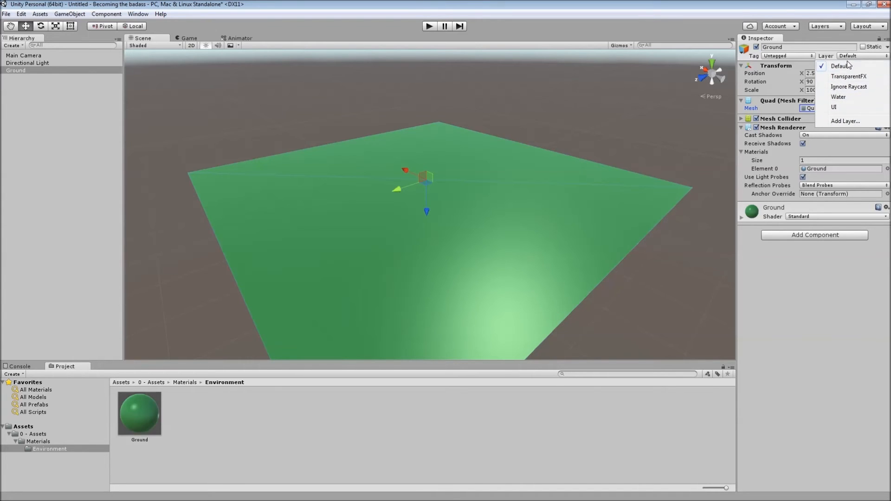
pyautogui.click(826, 286)
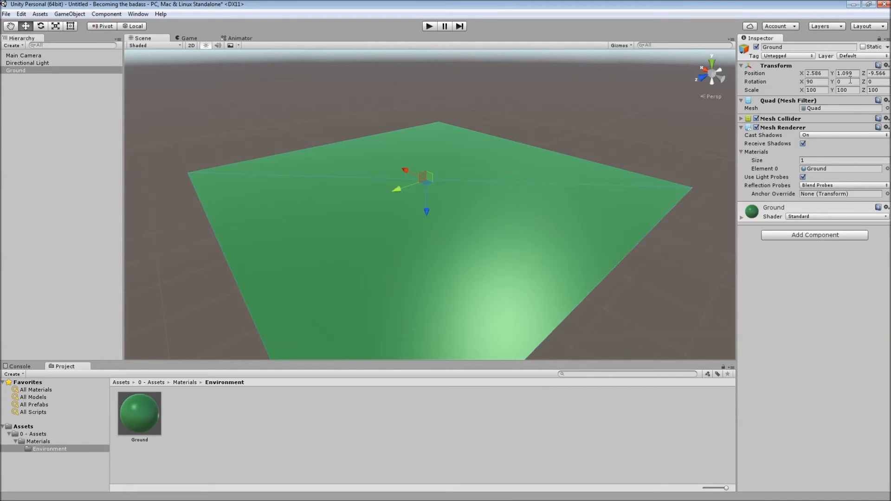
pyautogui.click(804, 54)
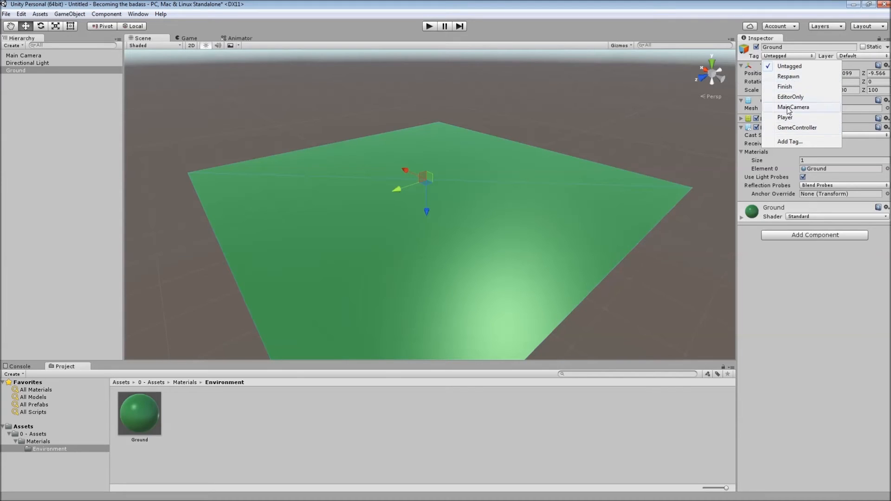
pyautogui.click(780, 59)
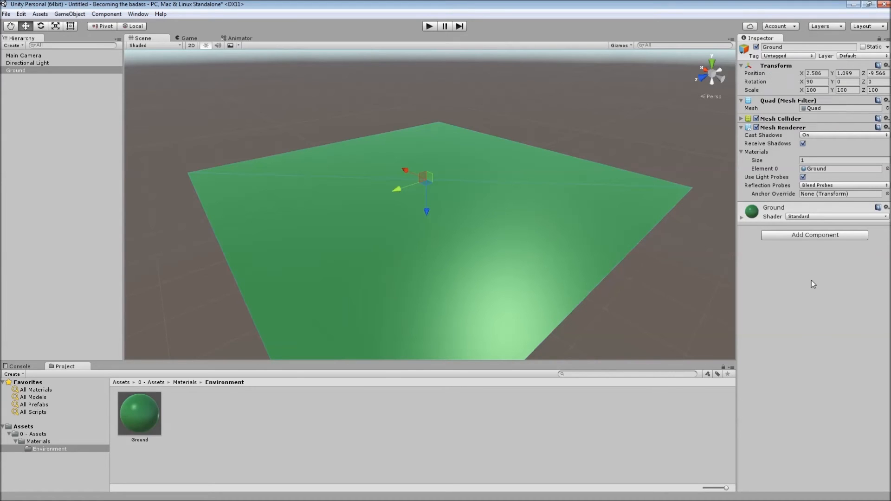
# Toggle the Ground object's active state off and on repeatedly, leaving it active
pyautogui.click(756, 48)
pyautogui.click(757, 47)
pyautogui.click(757, 48)
pyautogui.click(757, 48)
pyautogui.click(756, 48)
pyautogui.click(757, 48)
pyautogui.click(756, 47)
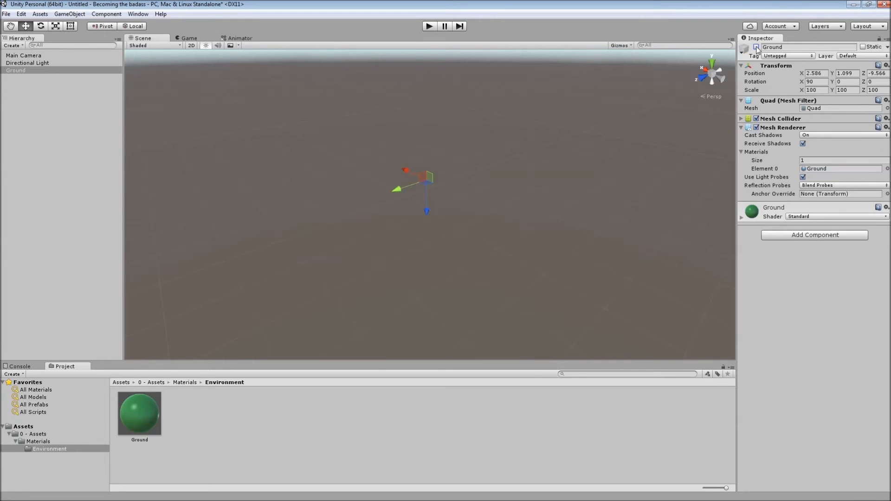
pyautogui.click(756, 47)
pyautogui.click(756, 48)
pyautogui.click(757, 47)
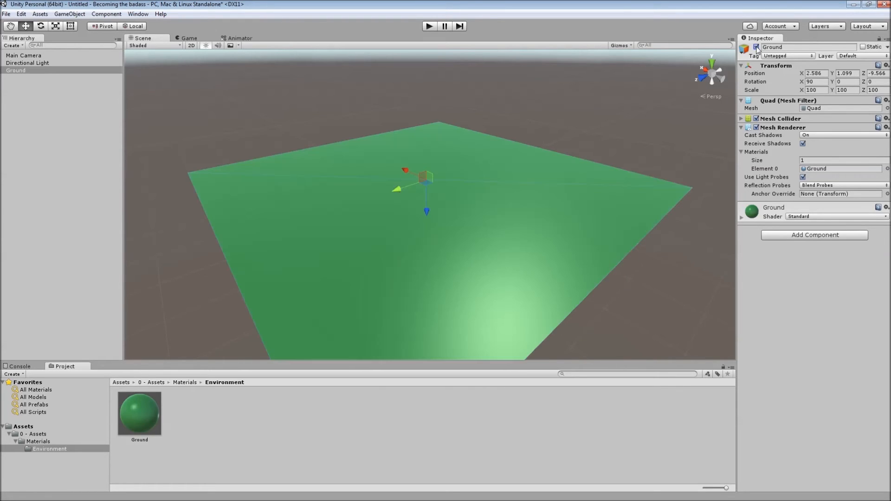
# Expand the Ground object's Mesh Collider settings and examine them together with the Mesh Renderer
pyautogui.click(779, 119)
pyautogui.click(779, 162)
pyautogui.click(779, 163)
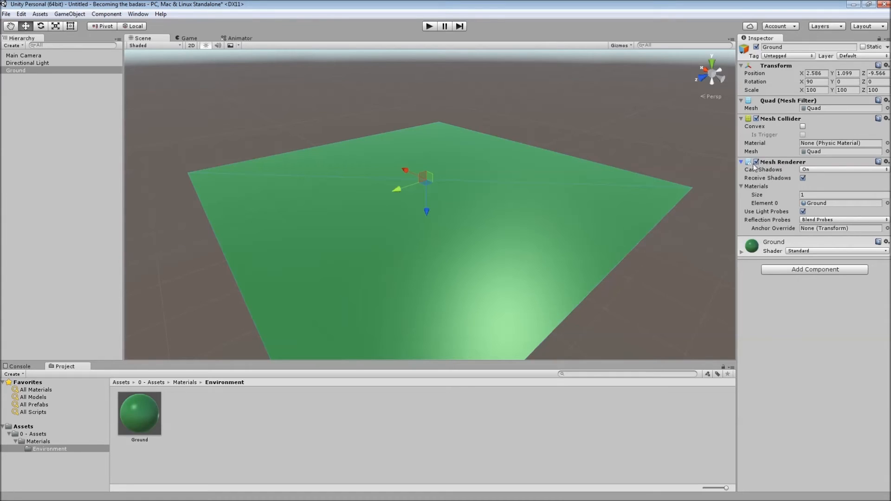
# Mark the Ground object as static and review its individual static flags
pyautogui.click(863, 46)
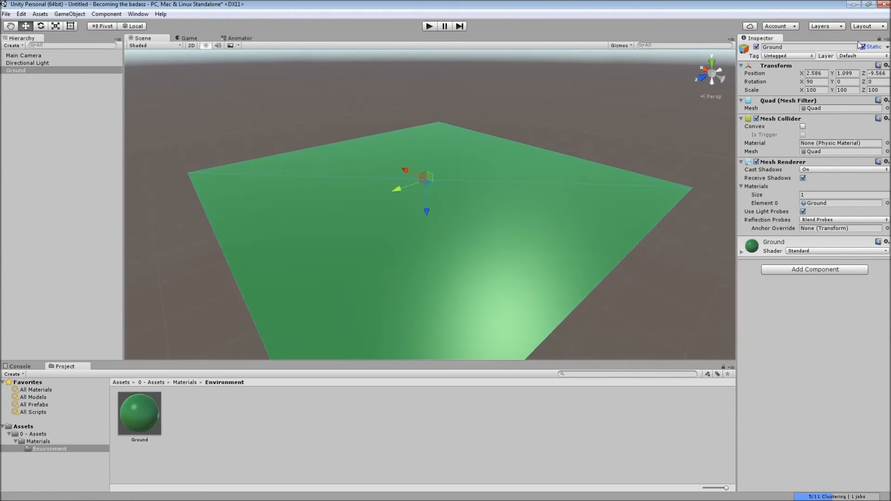
pyautogui.click(887, 47)
pyautogui.click(823, 46)
pyautogui.click(886, 47)
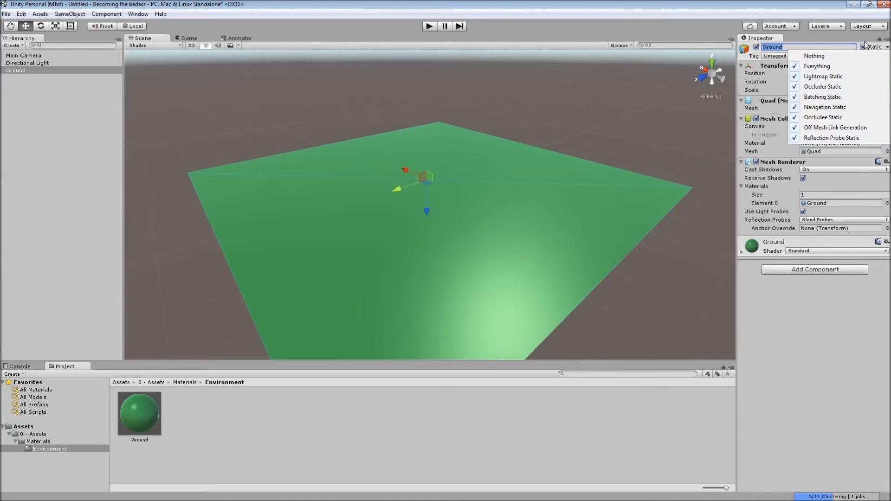
pyautogui.click(828, 38)
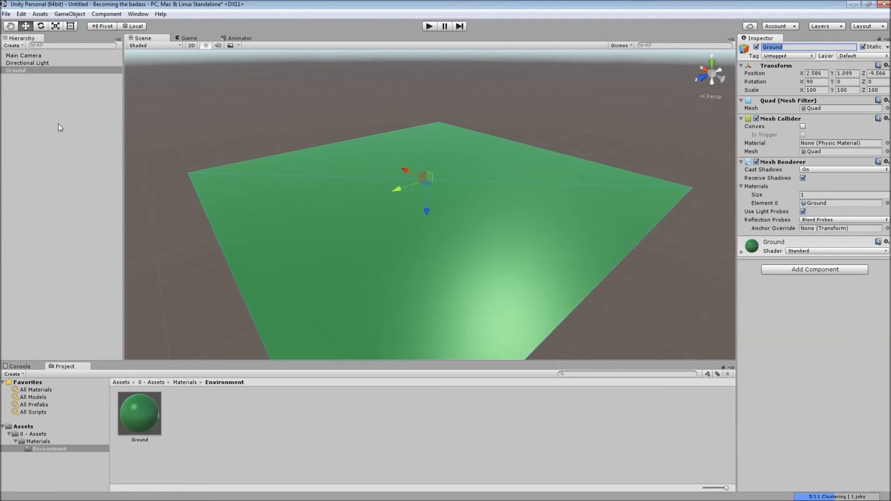
pyautogui.moveTo(663, 304); pyautogui.dragTo(638, 255, button='middle')
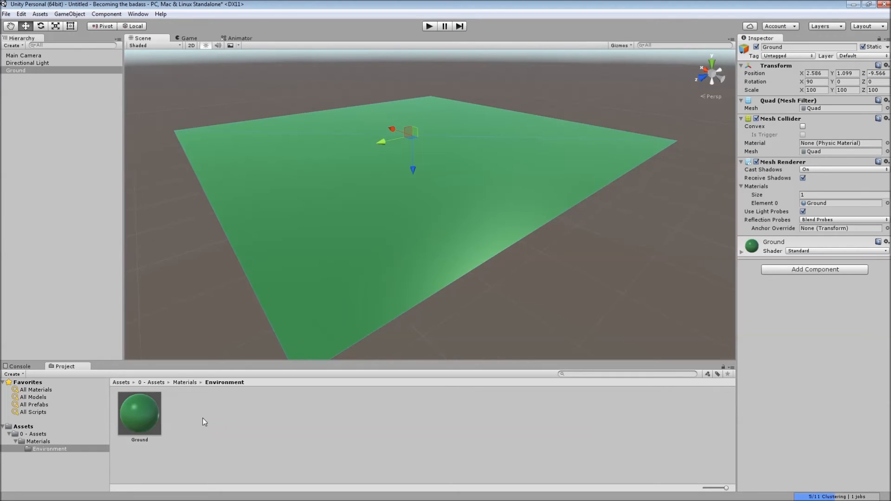
pyautogui.click(69, 14)
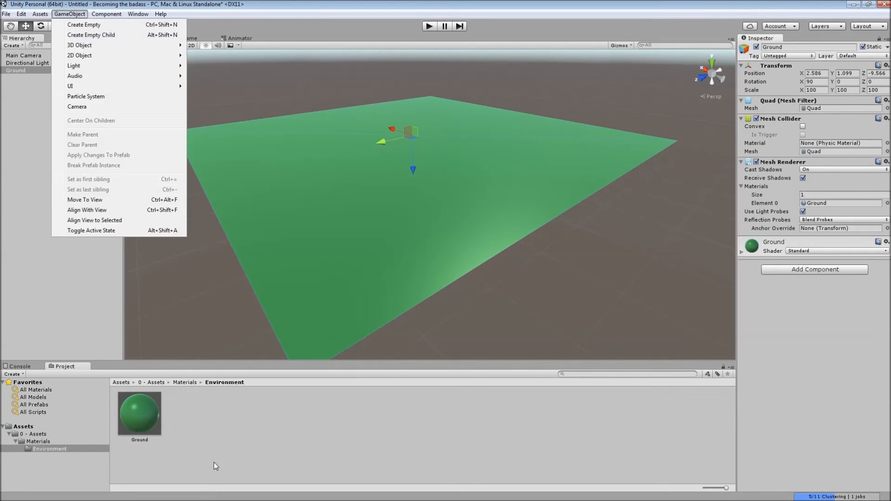
pyautogui.click(91, 461)
# Create a folder named 1 - Prefabs in the root Assets folder
pyautogui.click(25, 427)
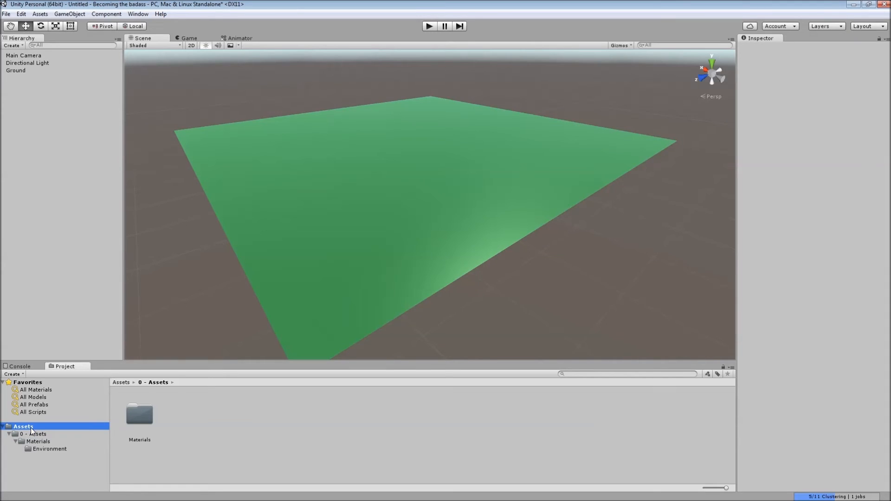
pyautogui.rightClick(31, 427)
pyautogui.moveTo(109, 271)
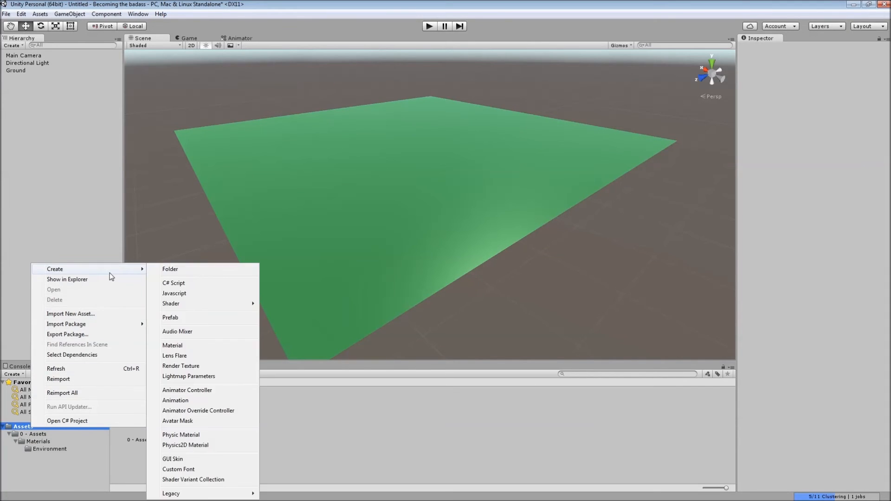
pyautogui.click(179, 269)
pyautogui.write('1 ')
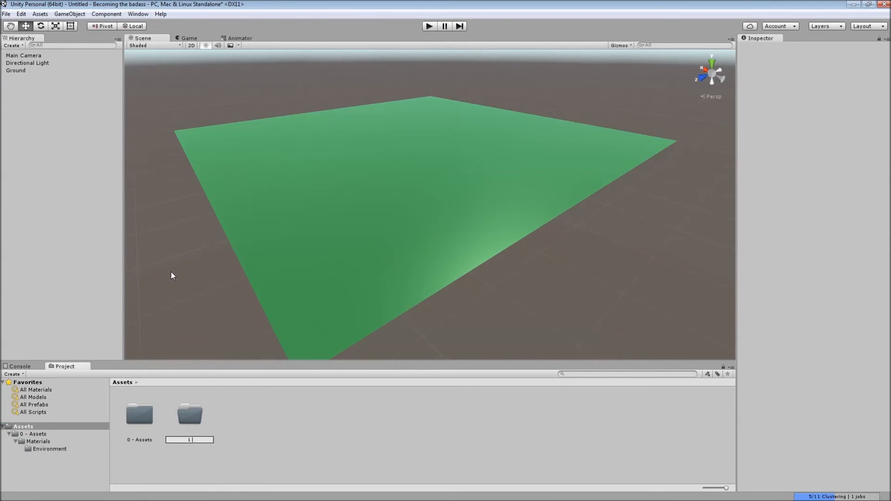
pyautogui.write('- Prefabs')
pyautogui.press('Return')
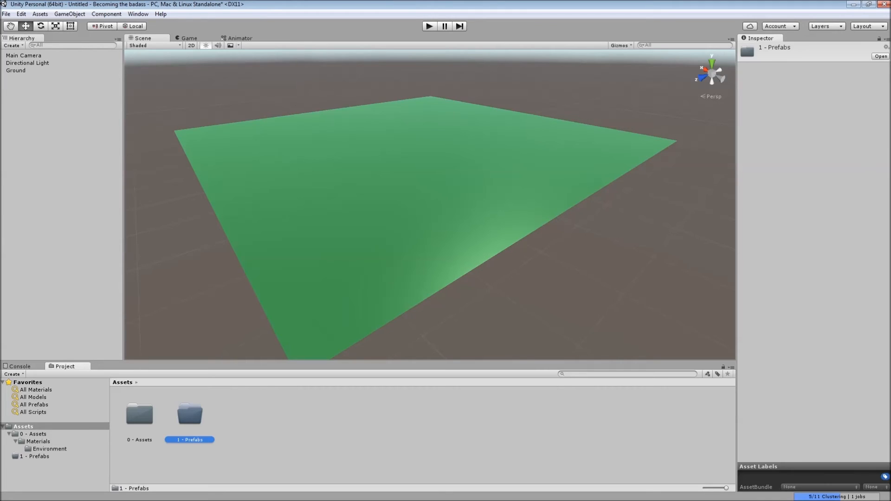
# Create a subfolder named Environment inside the 1 - Prefabs folder
pyautogui.click(32, 74)
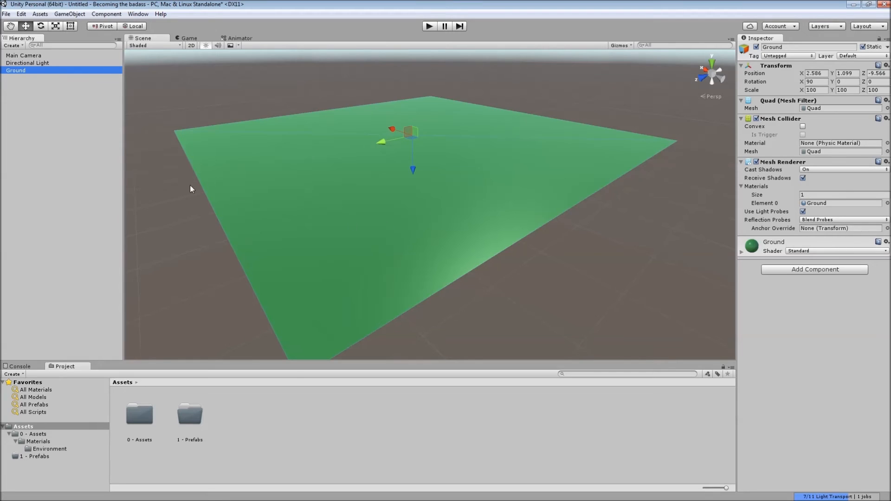
pyautogui.click(190, 415)
pyautogui.doubleClick(190, 415)
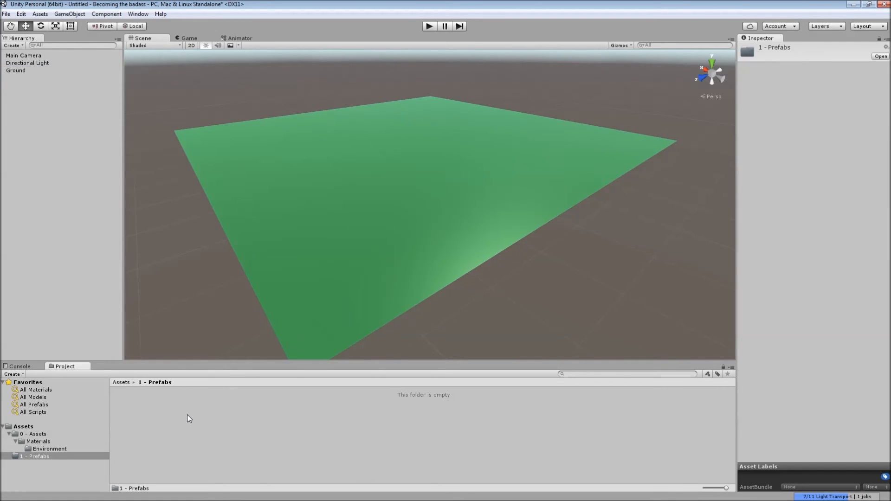
pyautogui.rightClick(146, 405)
pyautogui.moveTo(186, 246)
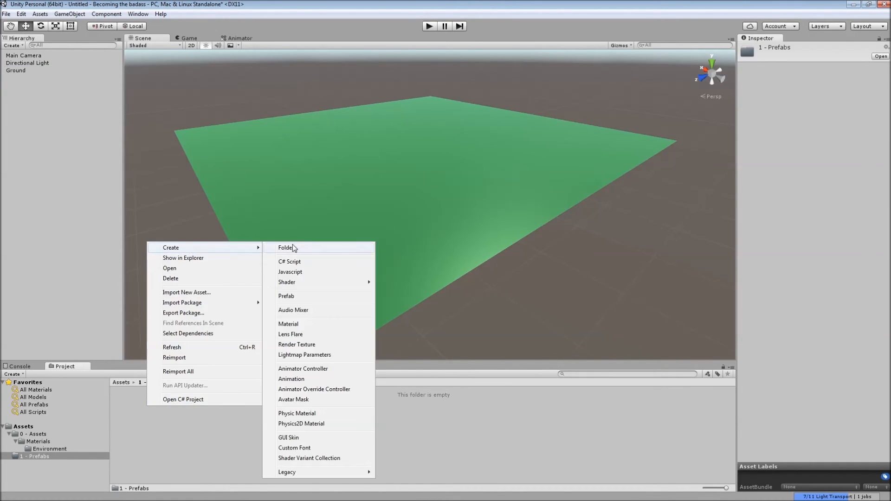
pyautogui.click(284, 246)
pyautogui.write('Env')
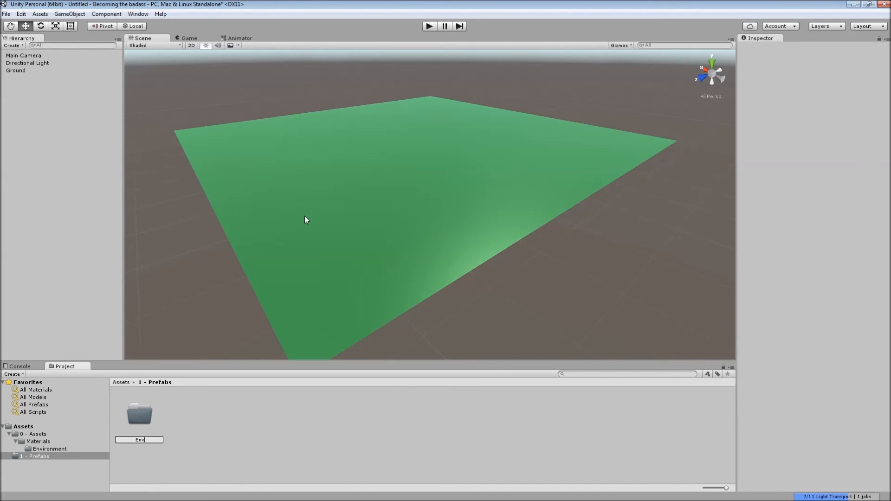
pyautogui.write('ironment')
pyautogui.press('Return')
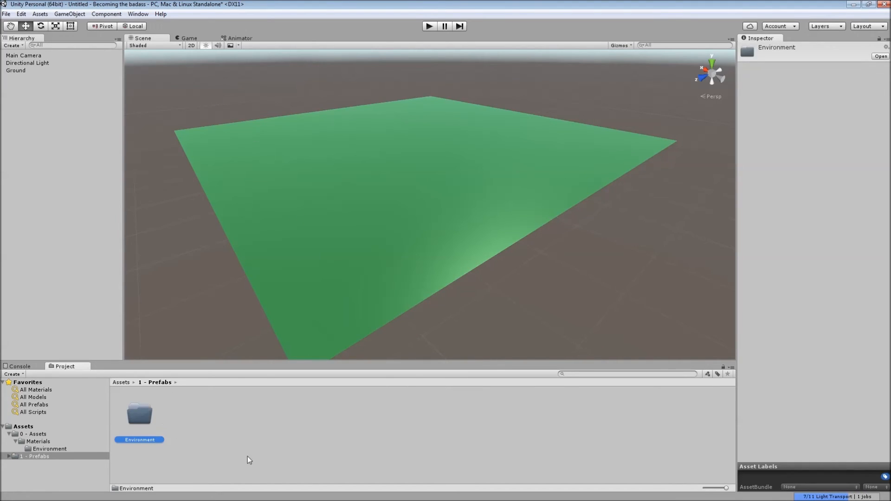
# Make a prefab of the scene's Ground object in the Environment subfolder of 1 - Prefabs
pyautogui.doubleClick(139, 414)
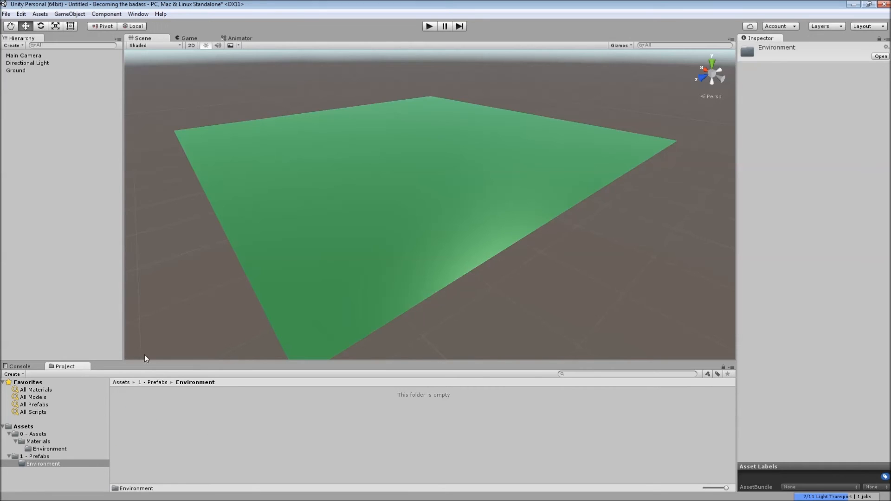
pyautogui.click(12, 72)
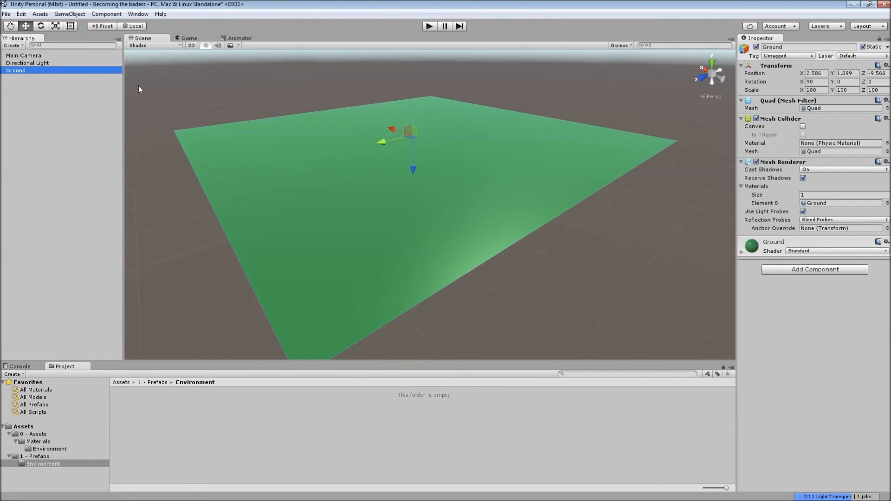
pyautogui.moveTo(25, 71); pyautogui.dragTo(149, 403)
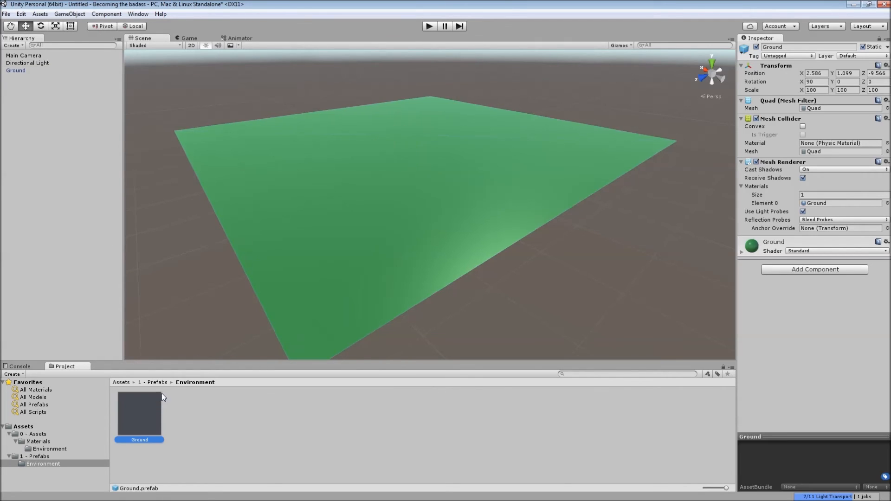
# Locate the Ground prefab's file in Windows Explorer and compare the prefab with the Ground object in the scene
pyautogui.click(191, 408)
pyautogui.click(137, 408)
pyautogui.rightClick(146, 404)
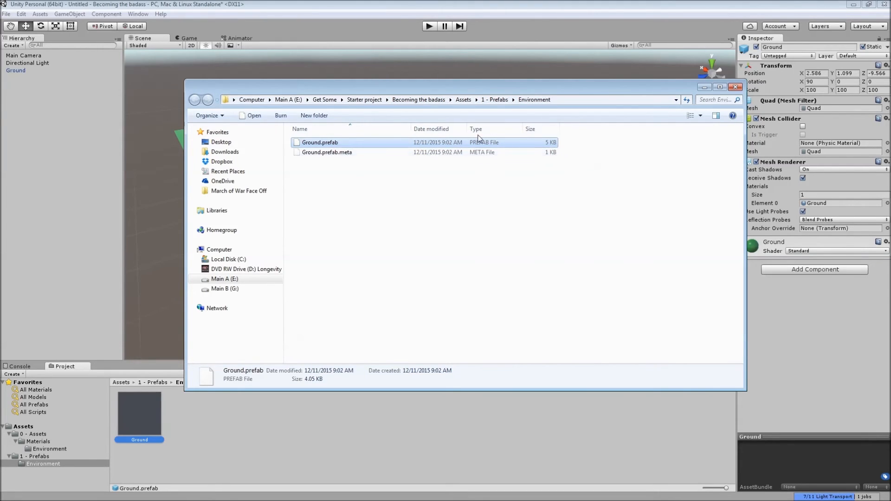
pyautogui.click(738, 87)
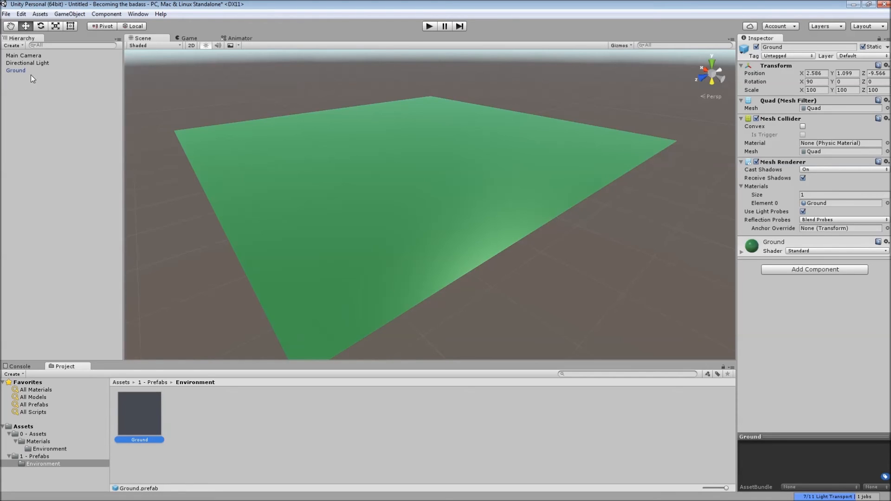
pyautogui.click(15, 69)
pyautogui.click(132, 418)
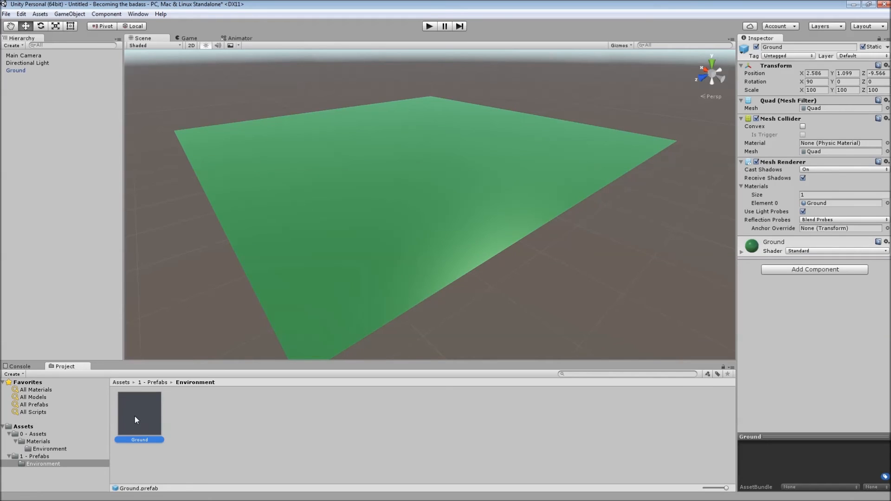
# Place three instances of the Ground prefab in the scene behind and beside the original Ground
pyautogui.scroll(-5, 367, 216)
pyautogui.moveTo(365, 247); pyautogui.dragTo(385, 253, button='middle')
pyautogui.moveTo(147, 404); pyautogui.dragTo(292, 130)
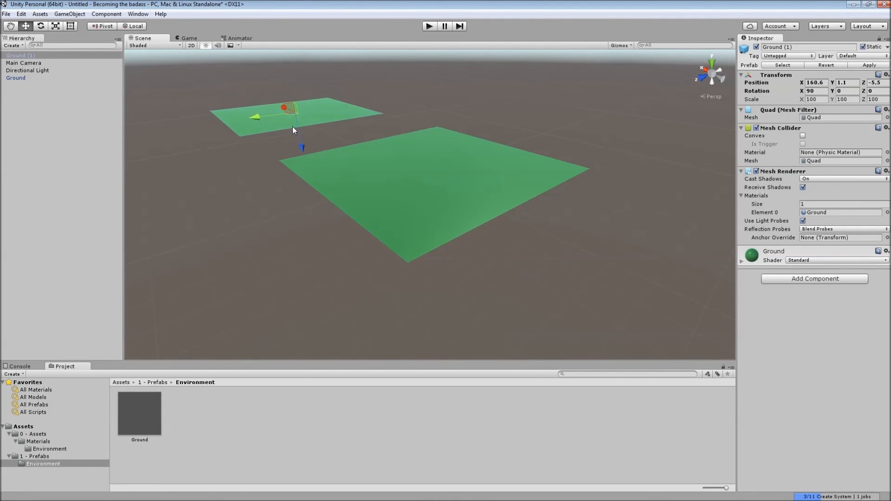
pyautogui.moveTo(148, 412); pyautogui.dragTo(454, 91)
pyautogui.moveTo(154, 399); pyautogui.dragTo(577, 116)
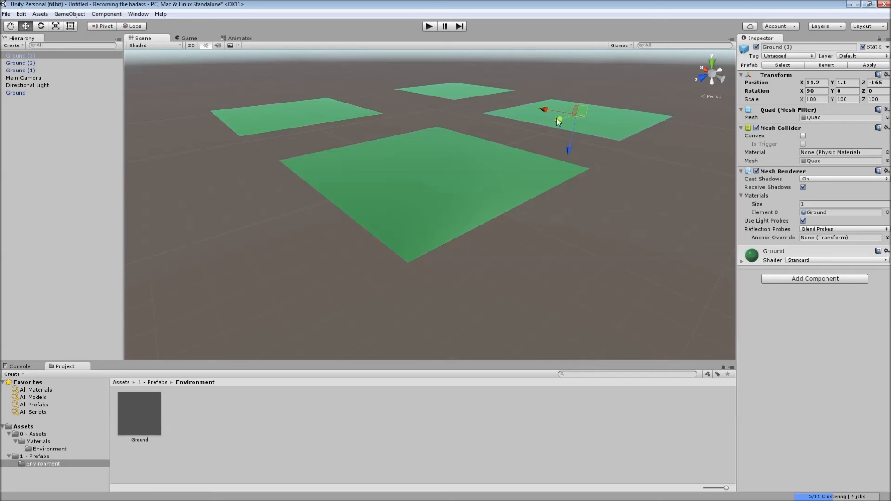
# Set the albedo colour of the original Ground's material to bright pink, FF0059FF
pyautogui.click(405, 183)
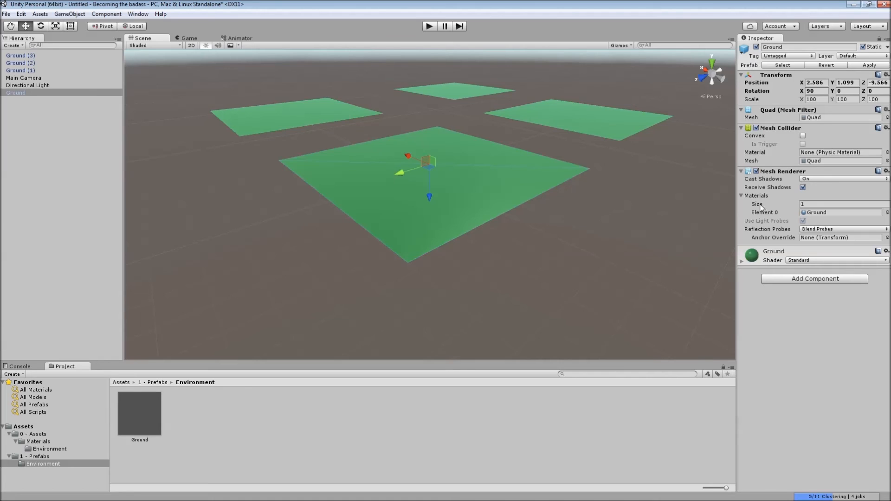
pyautogui.click(744, 260)
pyautogui.click(807, 291)
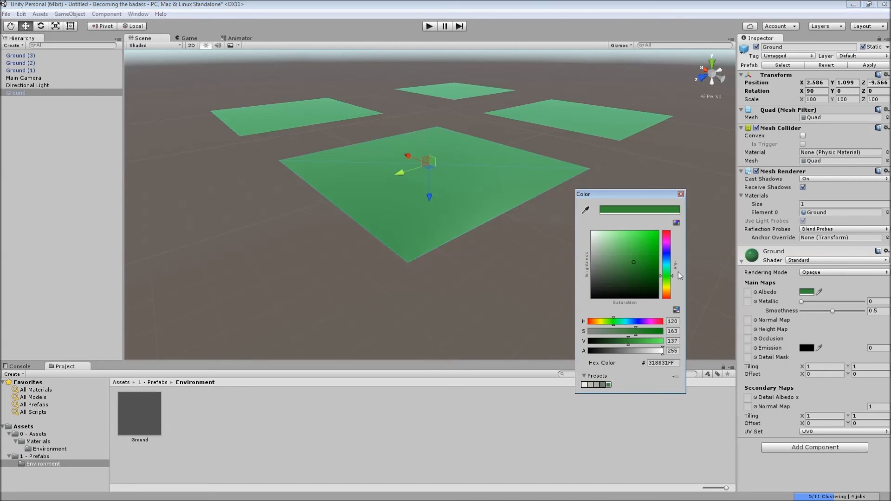
pyautogui.moveTo(660, 252)
pyautogui.mouseDown()
pyautogui.moveTo(672, 243)
pyautogui.moveTo(672, 266)
pyautogui.moveTo(671, 234)
pyautogui.mouseUp()
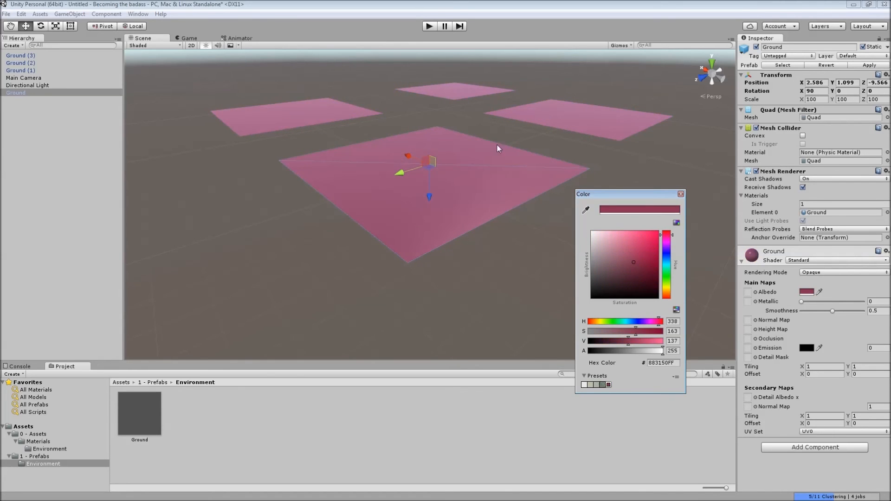
pyautogui.click(644, 247)
pyautogui.moveTo(648, 244)
pyautogui.mouseDown()
pyautogui.moveTo(623, 243)
pyautogui.moveTo(658, 228)
pyautogui.moveTo(622, 243)
pyautogui.moveTo(660, 233)
pyautogui.moveTo(639, 260)
pyautogui.moveTo(675, 217)
pyautogui.mouseUp()
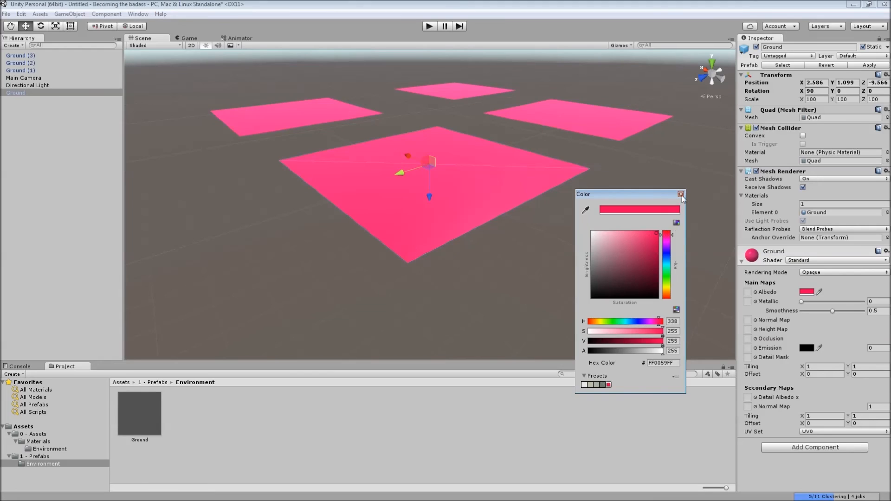
pyautogui.click(681, 194)
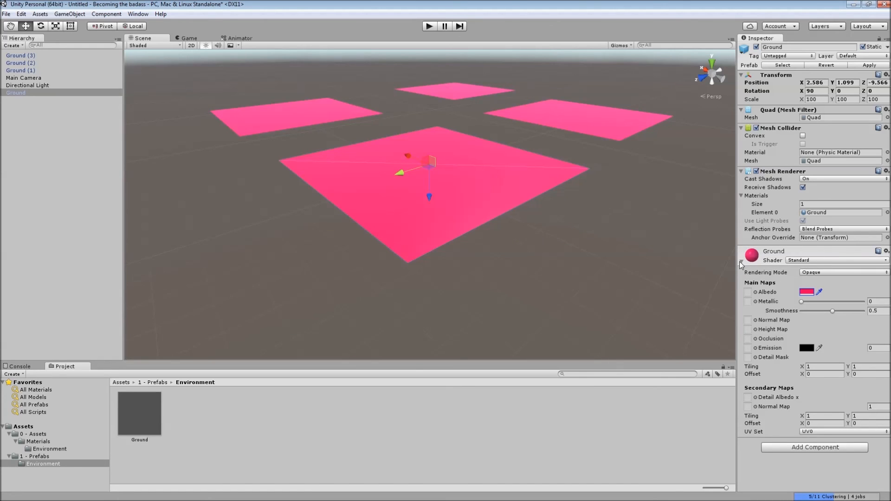
# Toggle the Convex option of the original Ground's Mesh Collider repeatedly, leaving it enabled
pyautogui.click(803, 135)
pyautogui.moveTo(561, 152); pyautogui.dragTo(552, 207, button='middle')
pyautogui.click(804, 135)
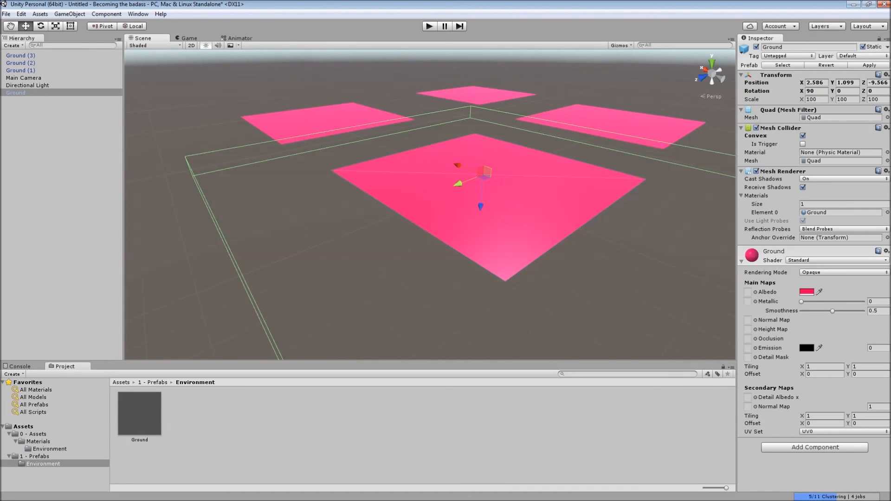
pyautogui.click(804, 137)
pyautogui.click(803, 137)
pyautogui.click(803, 136)
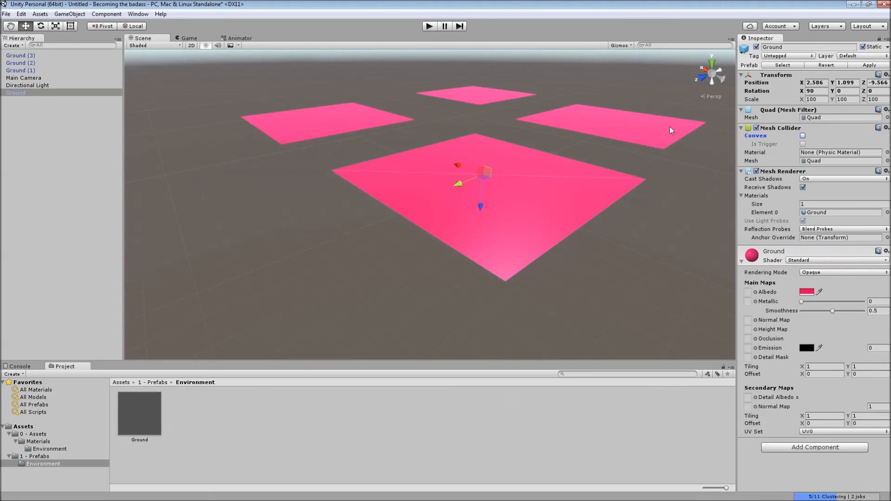
pyautogui.click(803, 137)
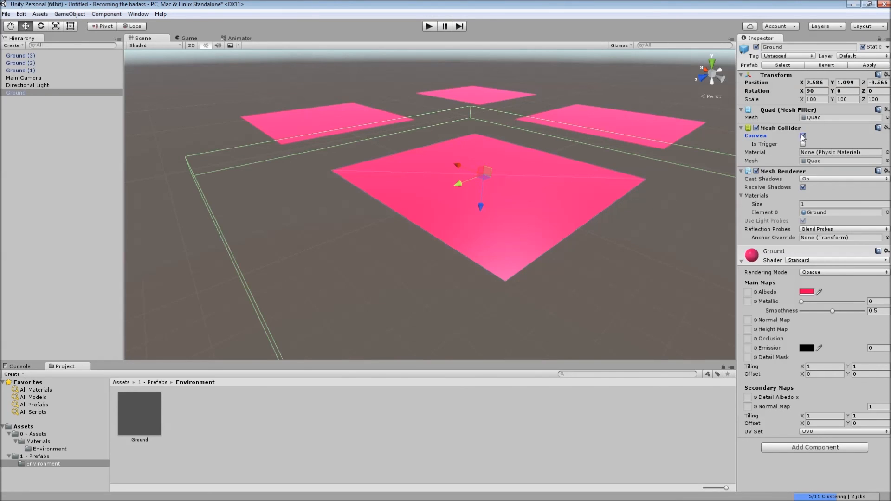
# Set the X scale of Ground (3) to 150, then revert the instance to its prefab values
pyautogui.click(631, 133)
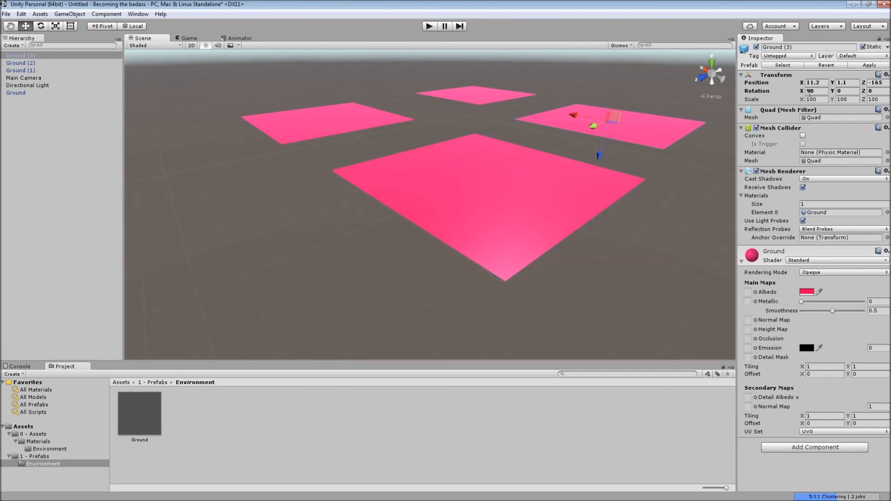
pyautogui.moveTo(803, 100); pyautogui.dragTo(820, 92)
pyautogui.write('150')
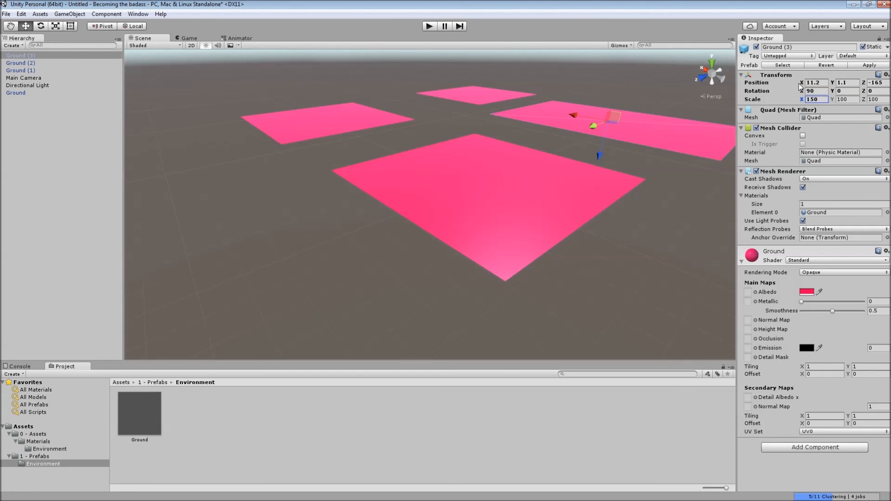
pyautogui.click(831, 66)
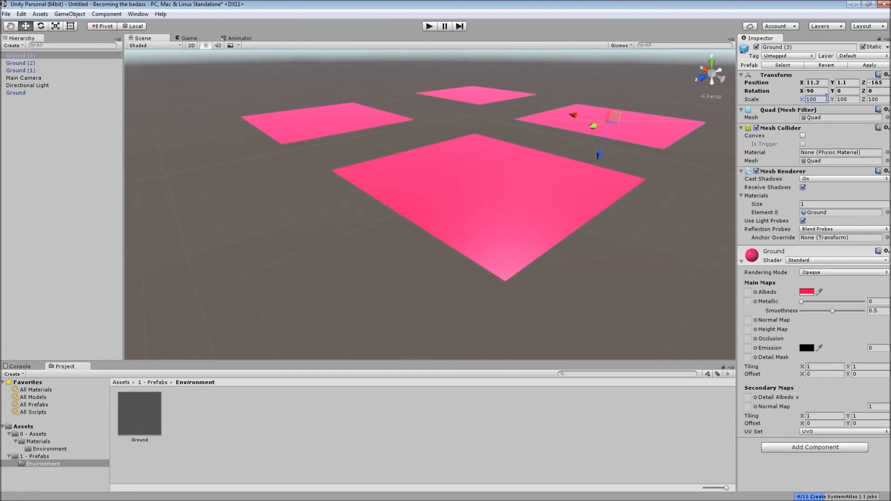
# Set the X scale of Ground (3) to 150 and apply the change to the prefab
pyautogui.write('150')
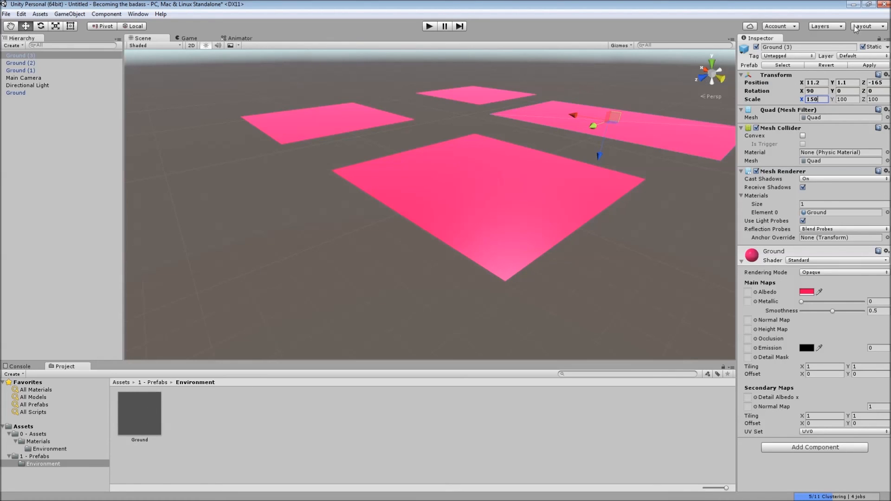
pyautogui.click(860, 66)
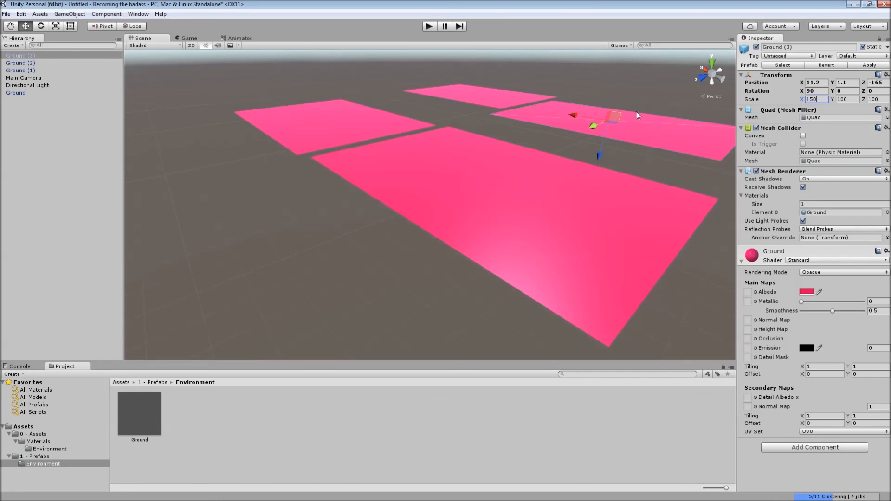
pyautogui.click(879, 65)
# Increase the Y scale of Ground (3) to about 188.5 and apply it to the Ground prefab
pyautogui.click(598, 146)
pyautogui.moveTo(833, 100); pyautogui.dragTo(89, 99)
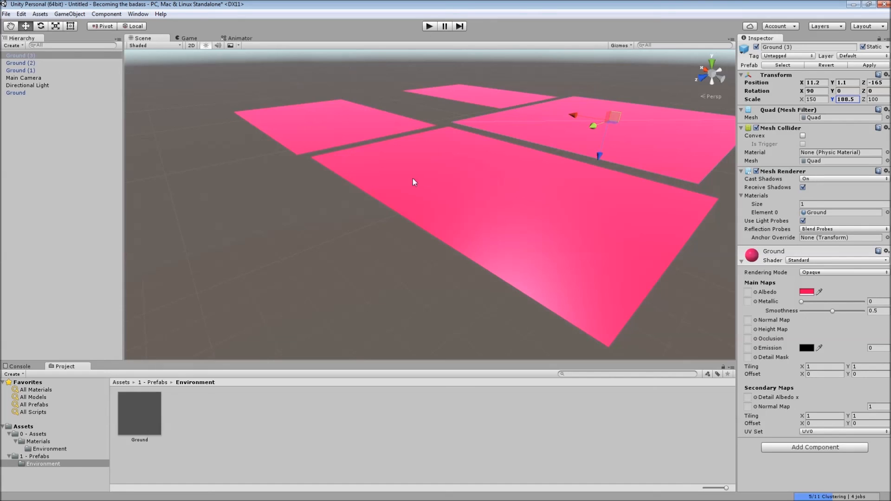
pyautogui.click(866, 65)
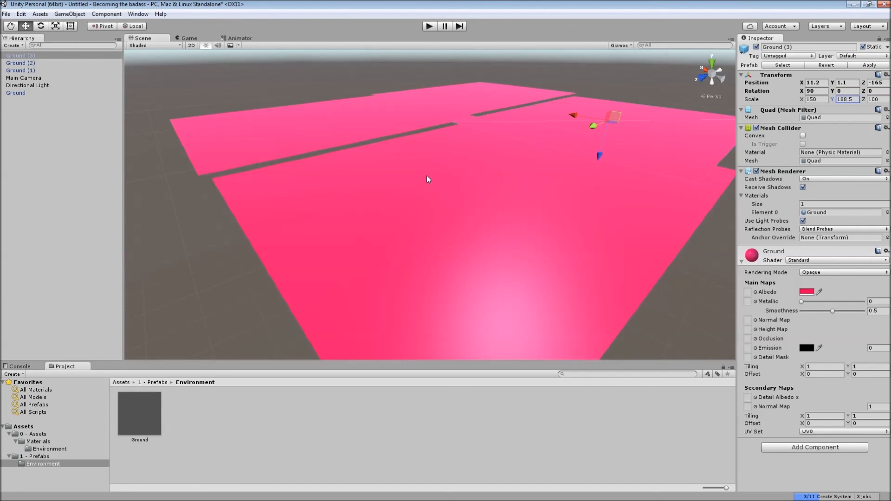
# Move the four Ground planes further apart, placing Ground (2) at about X 122, Y 28, Z -191
pyautogui.scroll(-3, 472, 186)
pyautogui.moveTo(543, 150); pyautogui.dragTo(634, 138)
pyautogui.click(394, 237)
pyautogui.scroll(-2, 390, 239)
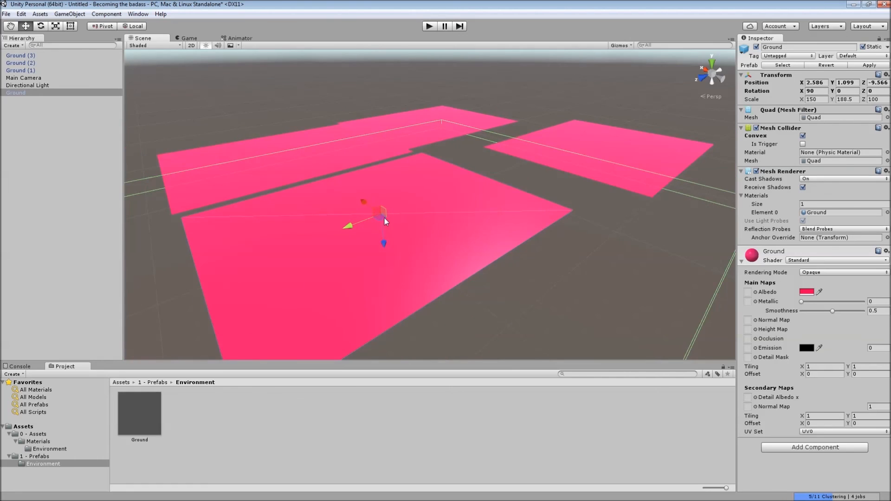
pyautogui.moveTo(378, 220); pyautogui.dragTo(367, 225)
pyautogui.click(269, 158)
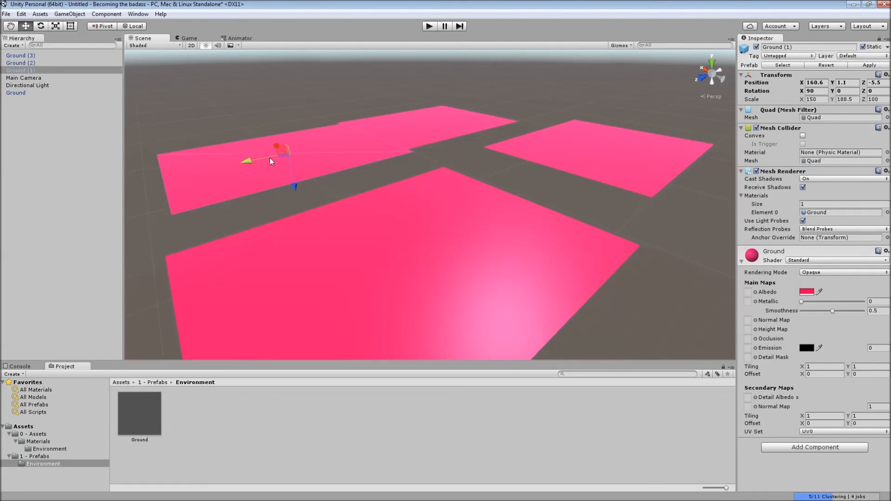
pyautogui.moveTo(280, 157); pyautogui.dragTo(242, 157)
pyautogui.click(420, 127)
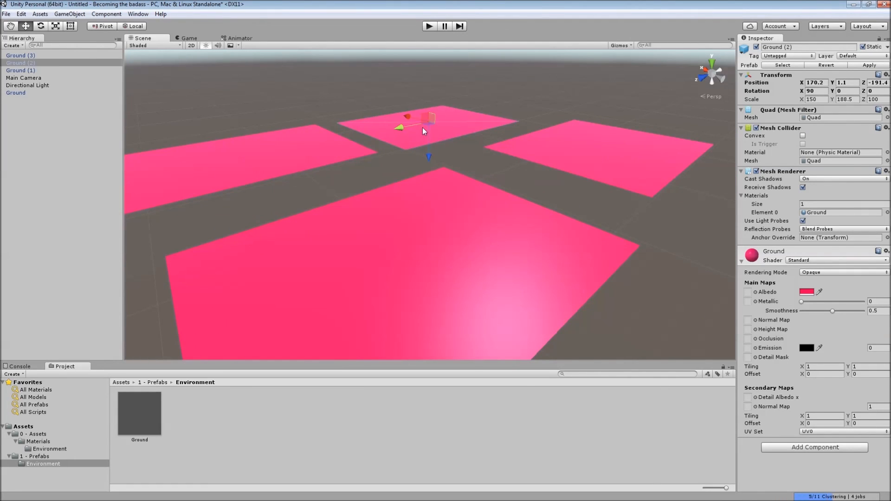
pyautogui.moveTo(430, 124); pyautogui.dragTo(458, 105)
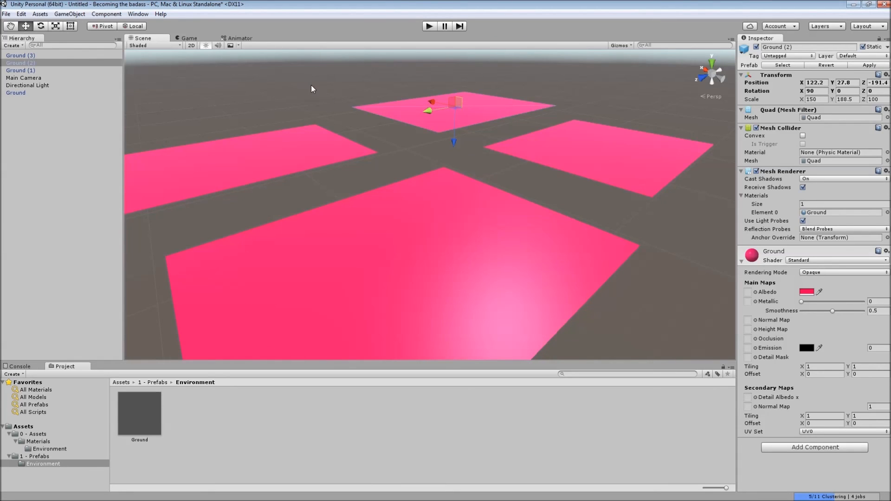
# Select the Ground (1), Ground (2) and Ground (3) instances in turn, ending on Ground (2)
pyautogui.click(70, 70)
pyautogui.click(71, 64)
pyautogui.click(72, 57)
pyautogui.click(69, 62)
pyautogui.click(68, 69)
pyautogui.click(74, 64)
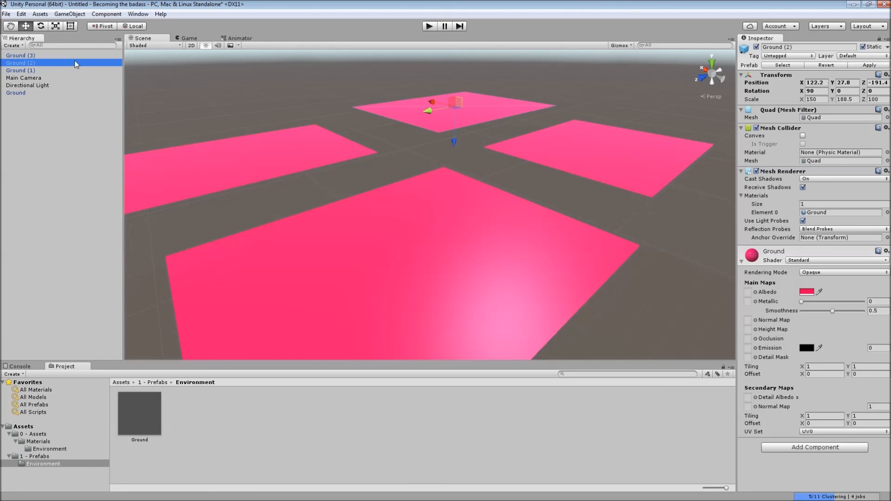